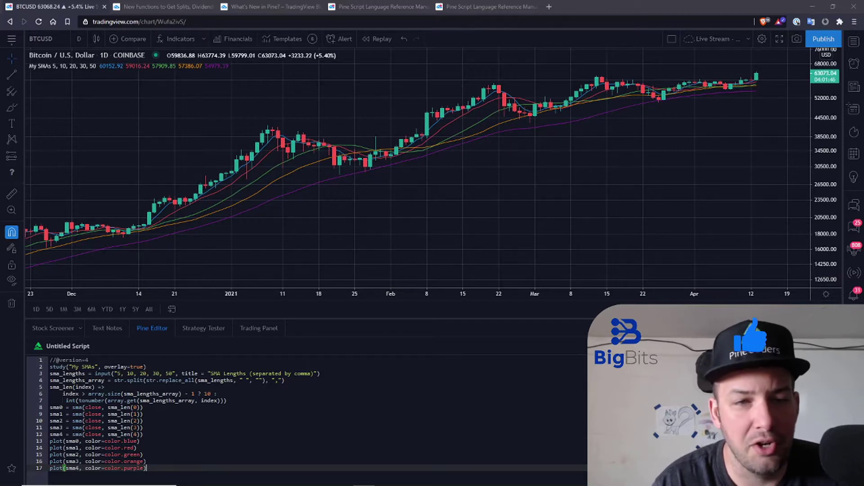
Step: Bring up the splits, dividends and earnings blog post and scroll up through it
click(155, 8)
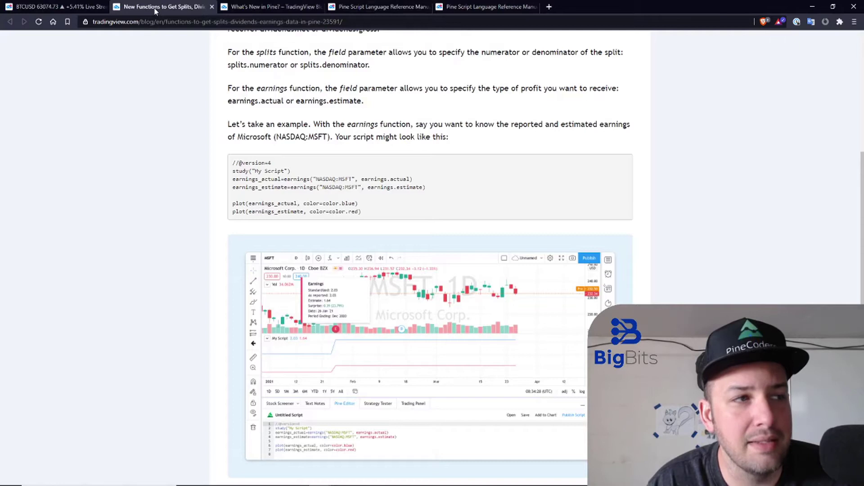
scroll(193, 156, up, 1)
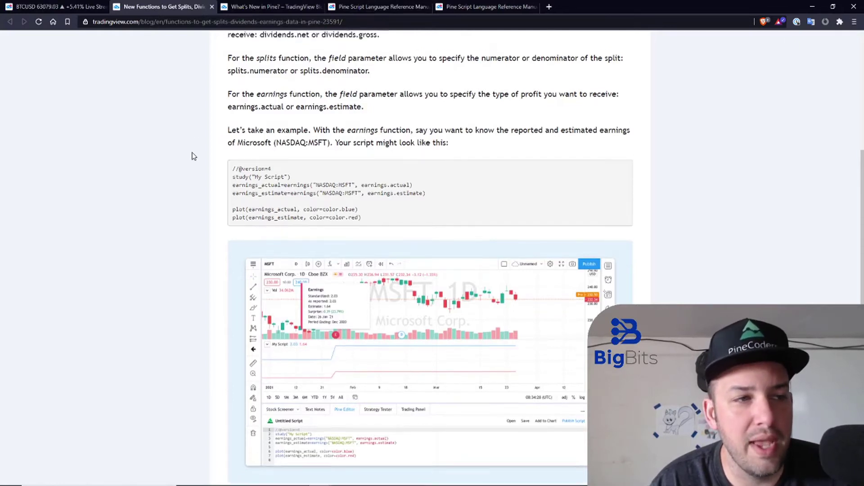
scroll(193, 156, up, 3)
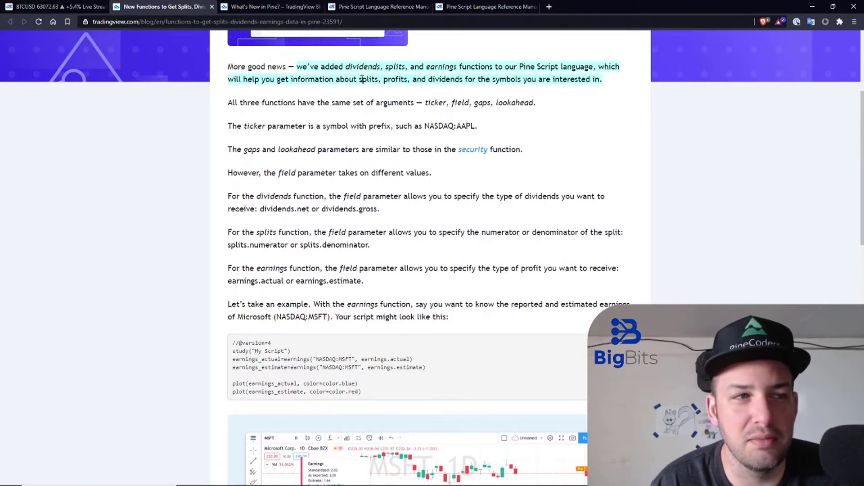
Step: Read down the What's New in Pine? article to its time_tradingday and time_close() section
click(259, 9)
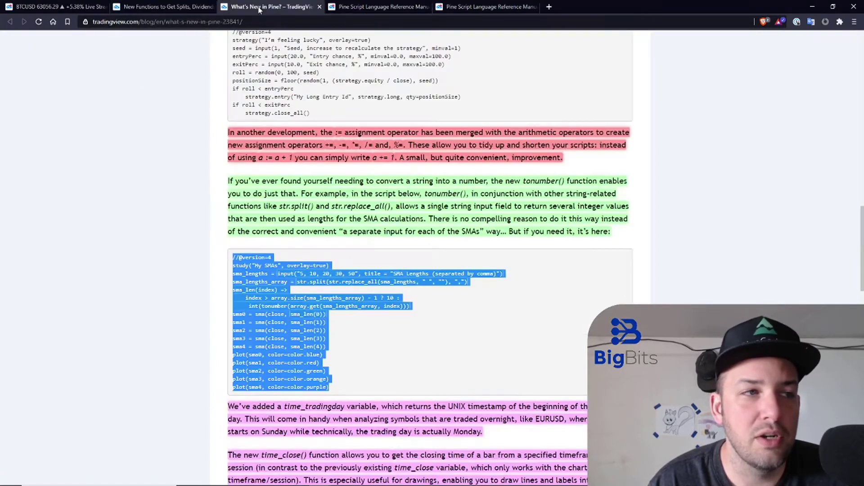
scroll(387, 113, up, 3)
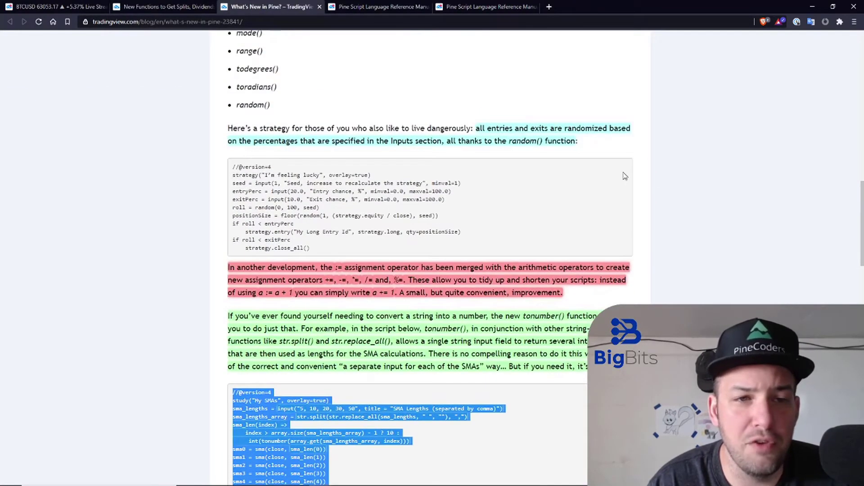
click(657, 174)
scroll(658, 174, up, 2)
scroll(666, 176, up, 4)
scroll(677, 178, up, 7)
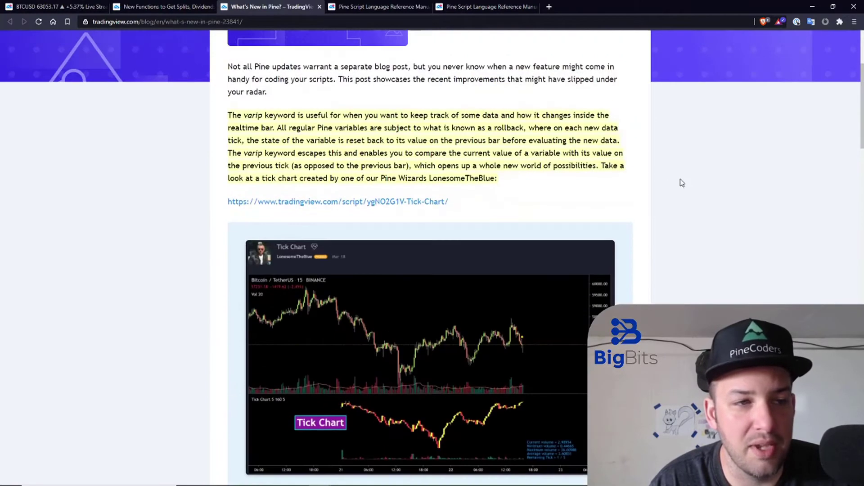
scroll(684, 174, up, 4)
scroll(687, 190, down, 2)
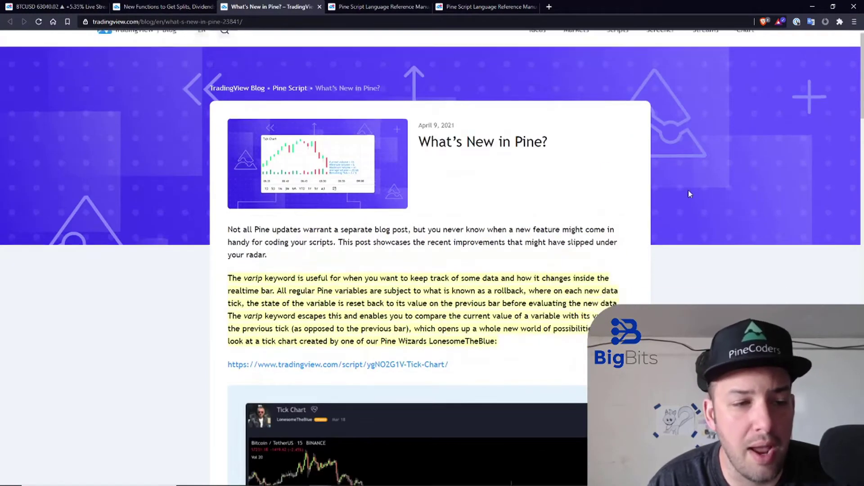
scroll(688, 189, down, 7)
scroll(687, 189, down, 5)
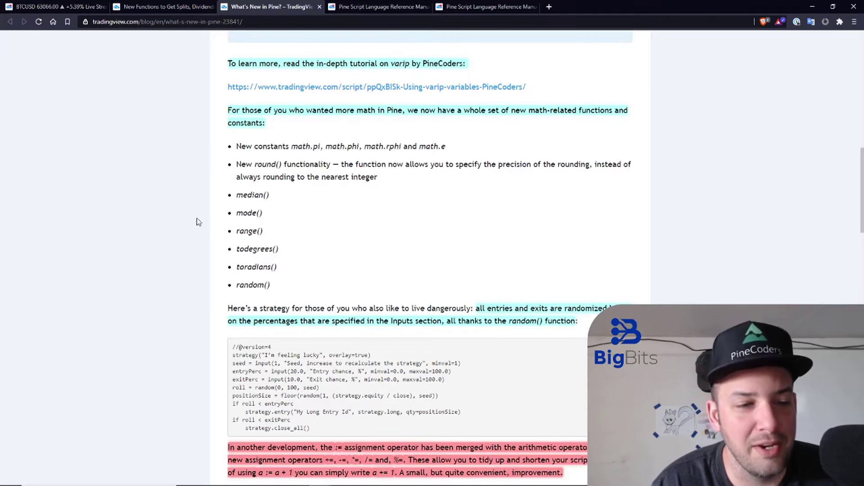
scroll(193, 215, down, 3)
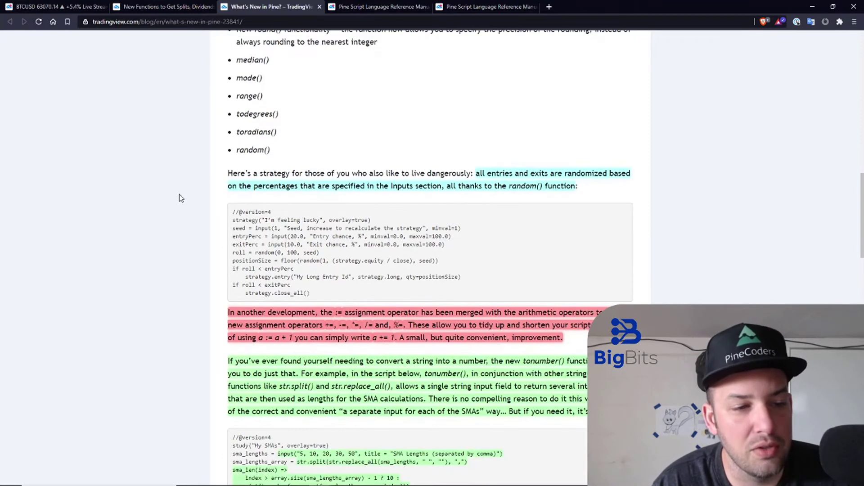
scroll(171, 176, down, 4)
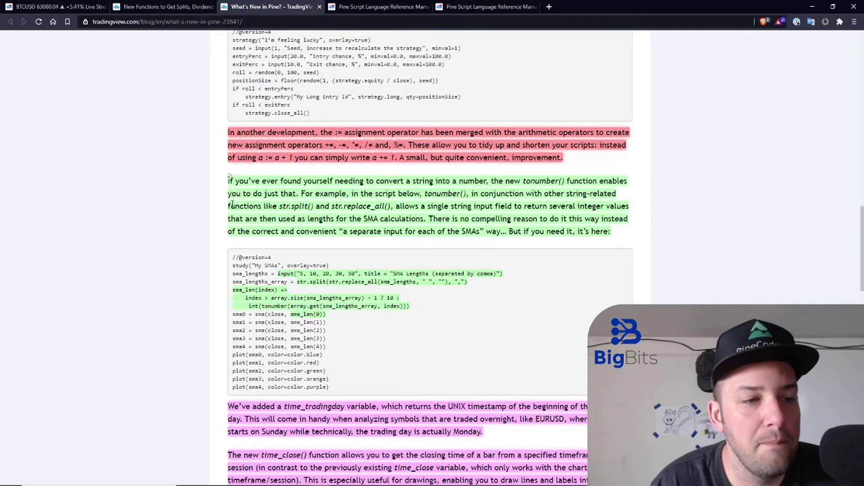
scroll(247, 178, down, 3)
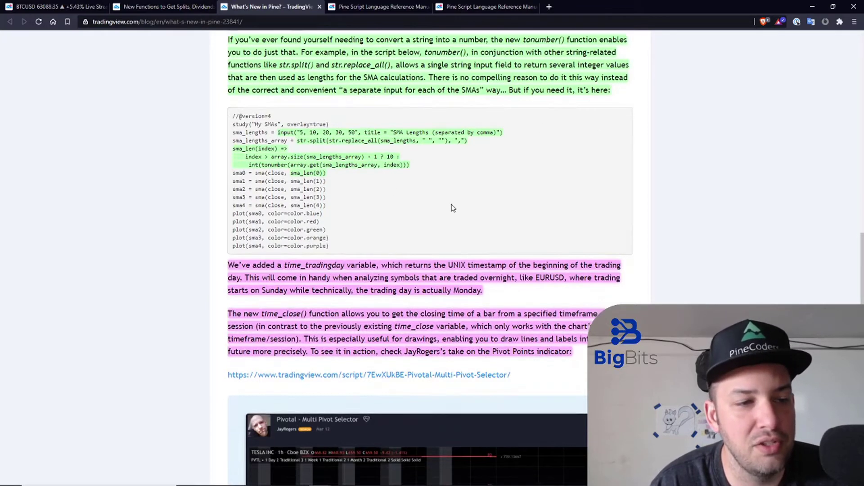
scroll(450, 207, down, 4)
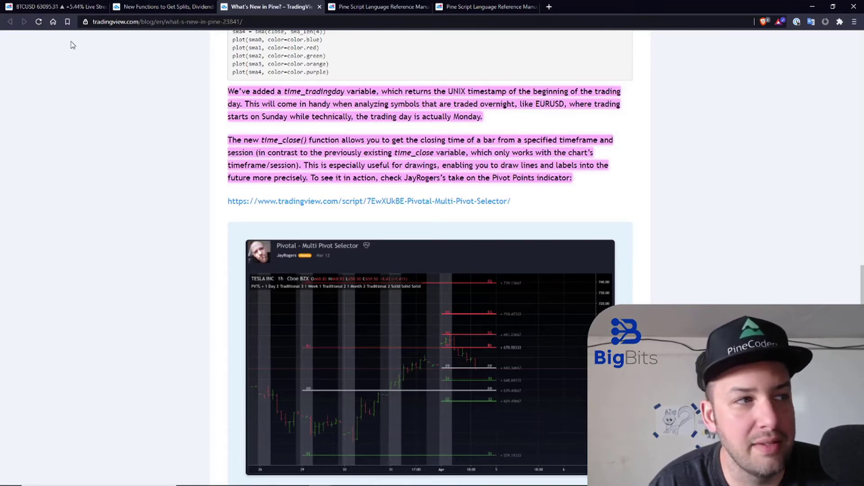
Step: Glance at the BTCUSD chart, then scroll the splits post to its title and back to the Microsoft example
click(58, 8)
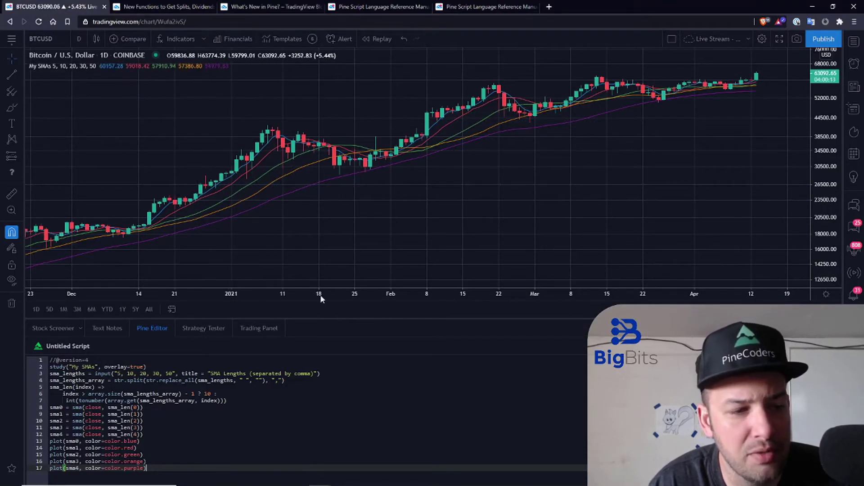
click(170, 8)
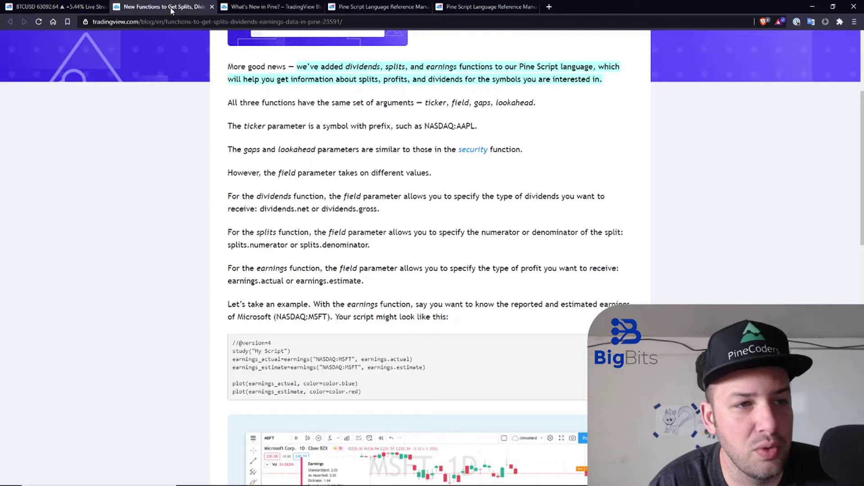
scroll(335, 183, up, 1)
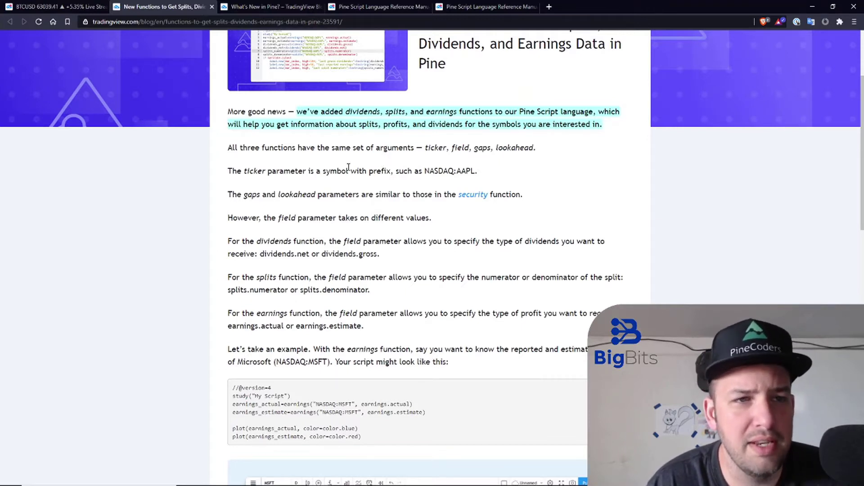
scroll(380, 161, up, 2)
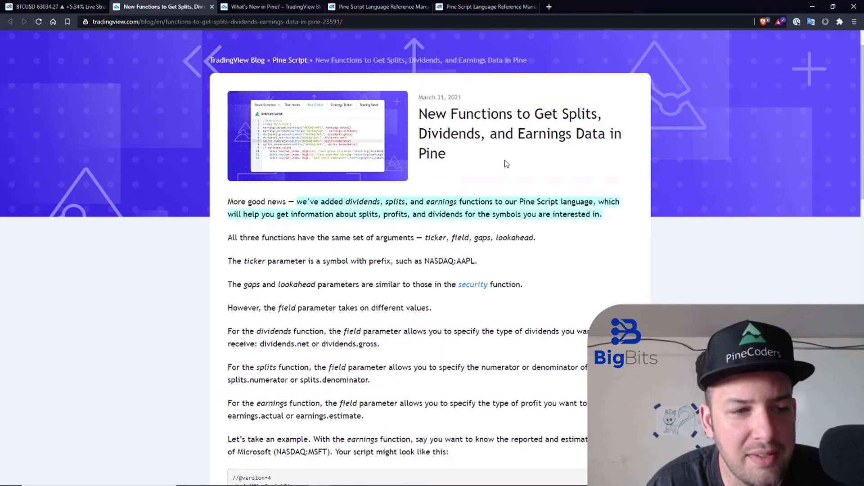
scroll(495, 156, down, 3)
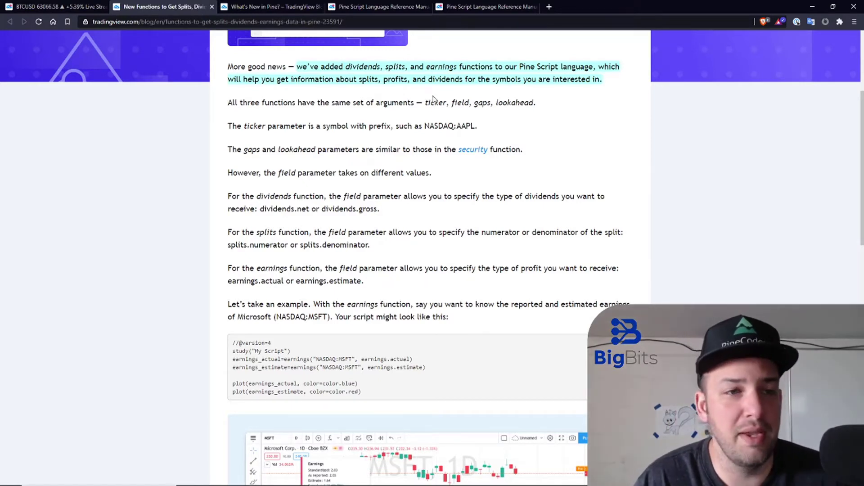
scroll(397, 161, down, 2)
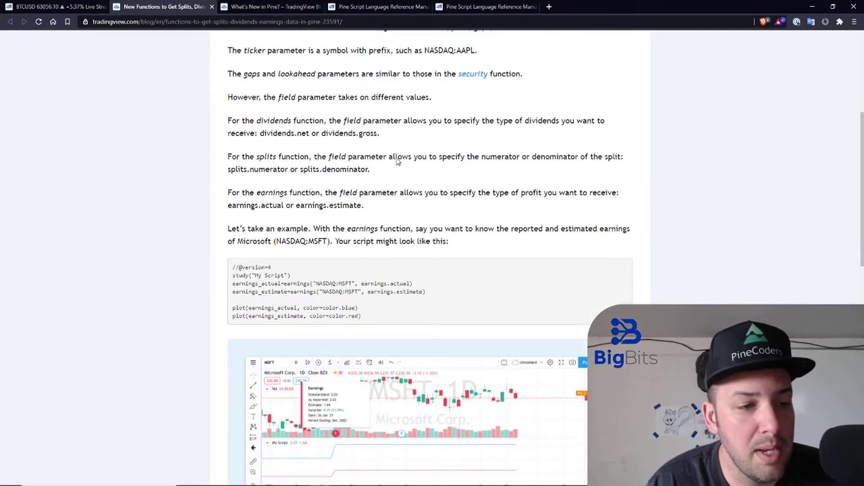
scroll(397, 161, down, 2)
scroll(347, 187, down, 3)
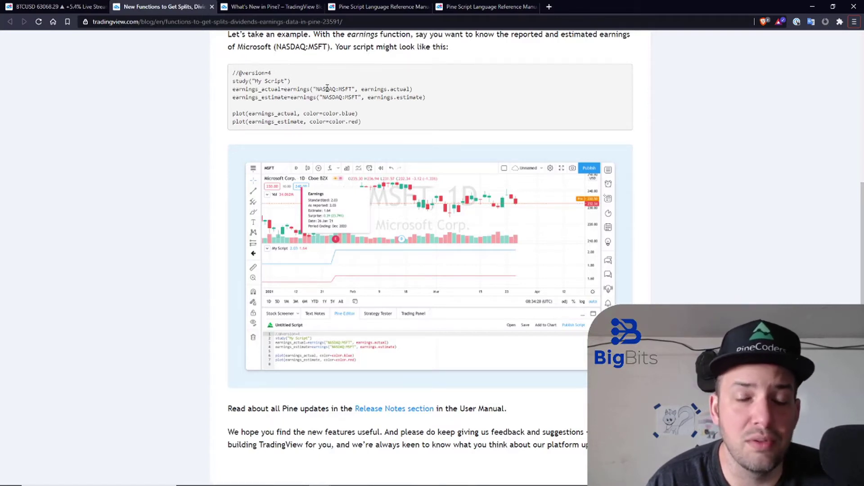
Step: Return to the What's New in Pine? post, scroll to its top, then read down through the varip section
click(270, 6)
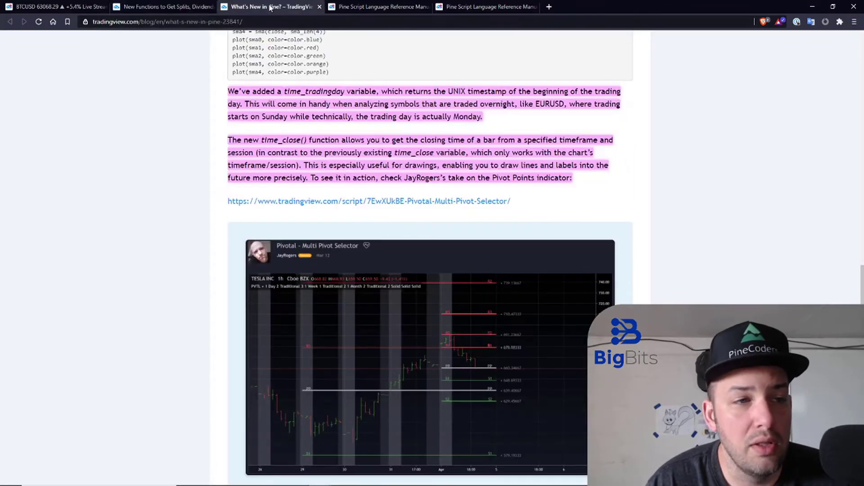
scroll(691, 182, up, 10)
scroll(706, 137, up, 10)
scroll(707, 137, up, 10)
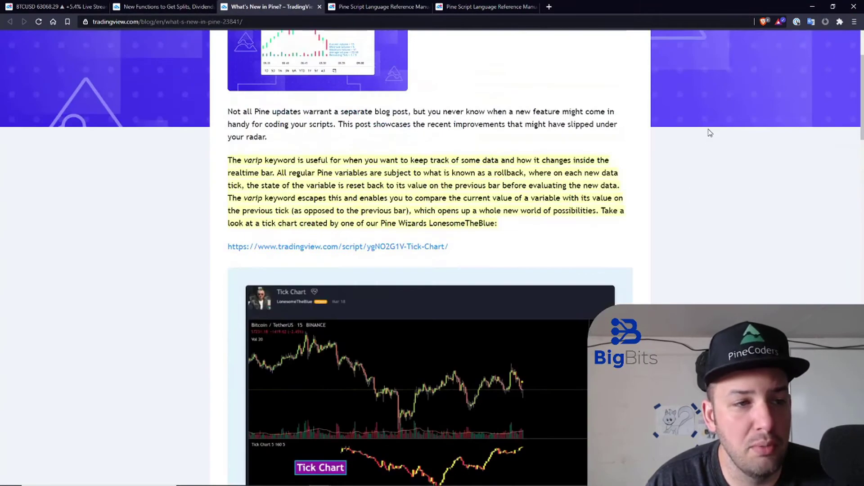
scroll(706, 131, up, 5)
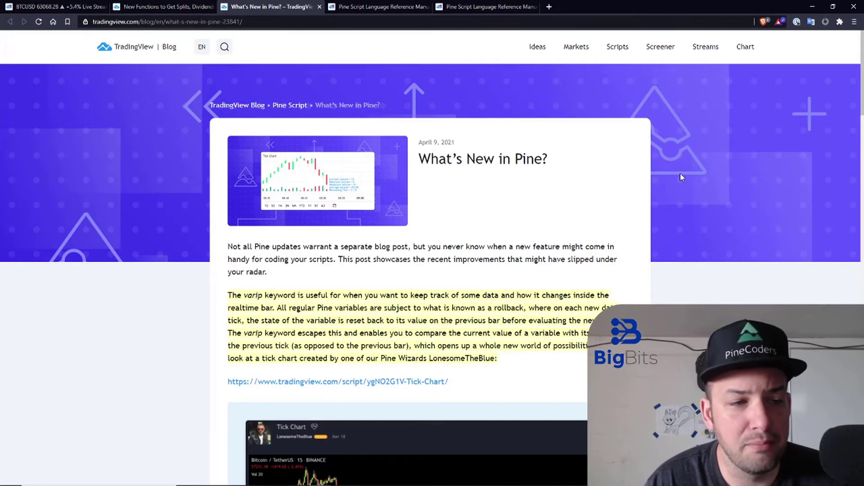
scroll(706, 169, down, 4)
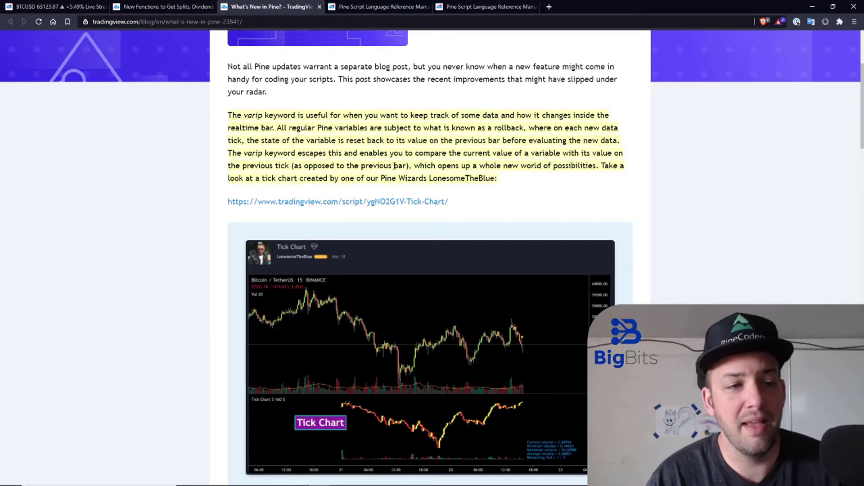
scroll(623, 166, down, 5)
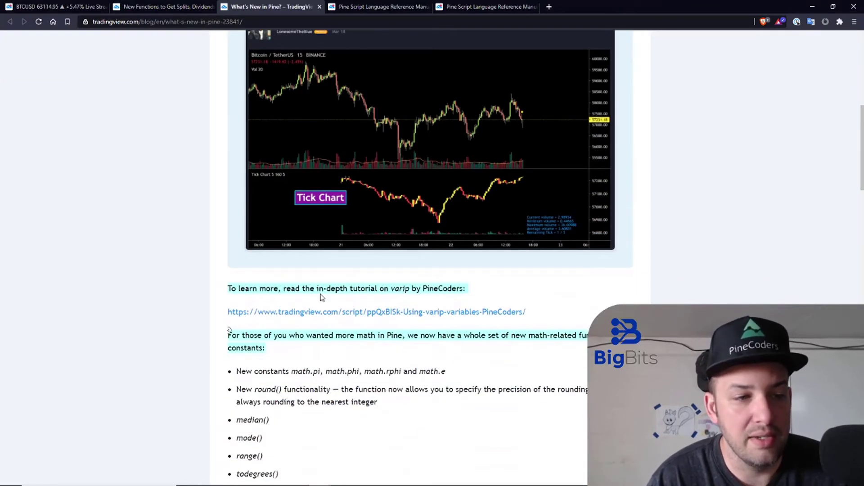
scroll(322, 295, down, 1)
Step: From the BTCUSD chart's main menu, show the What's new announcements led by the Pine improvements entry
click(54, 6)
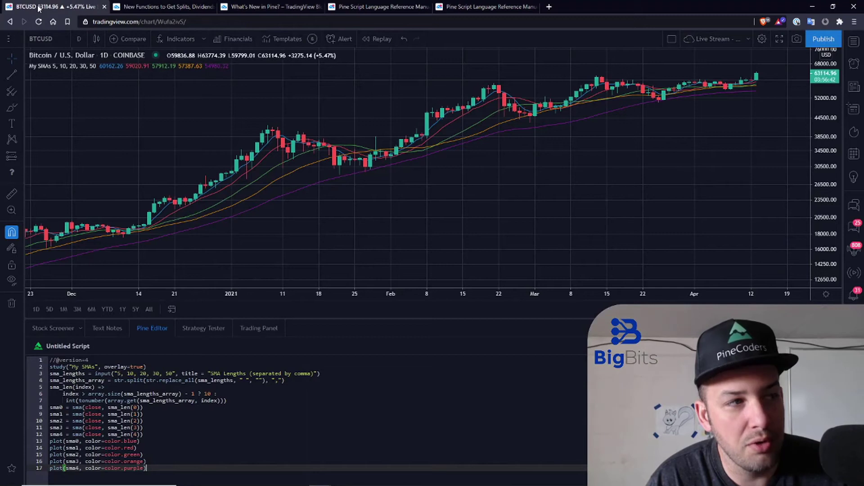
click(21, 39)
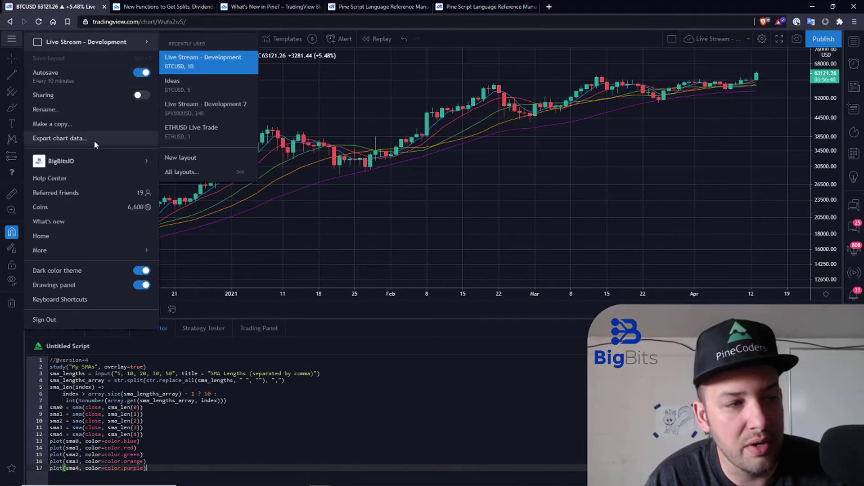
click(49, 222)
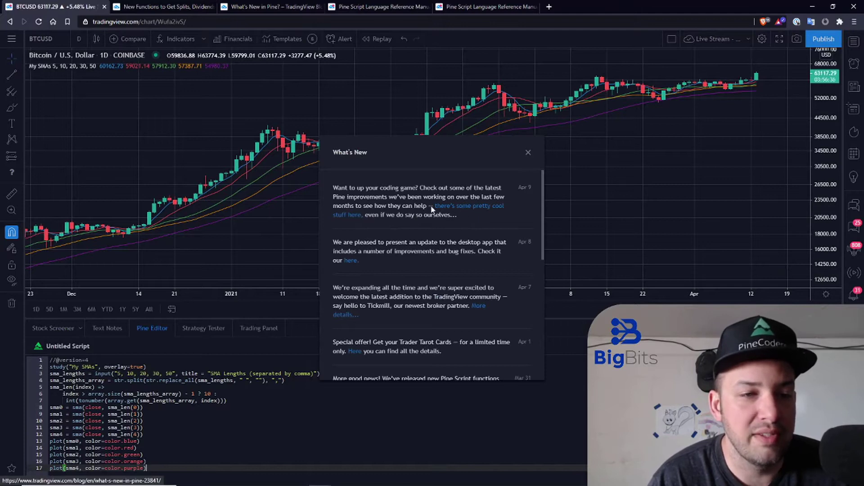
Step: Dismiss the announcements panel and scroll the What's New in Pine post to its new math functions and constants
click(528, 153)
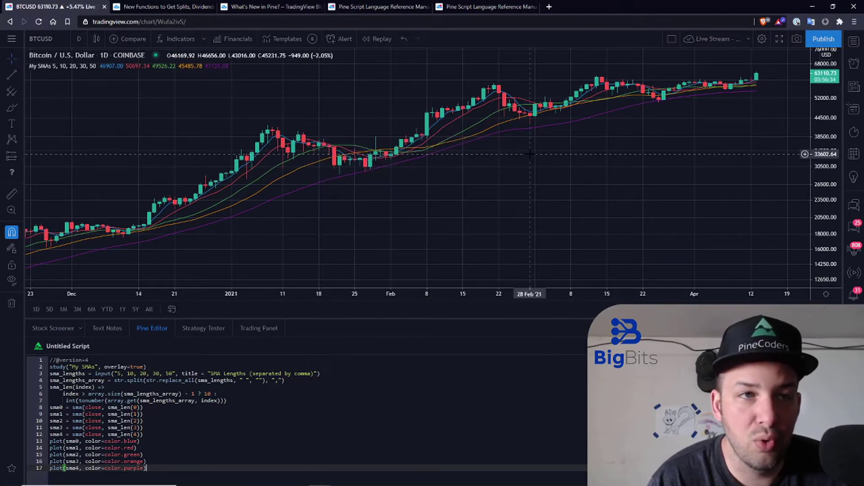
click(365, 7)
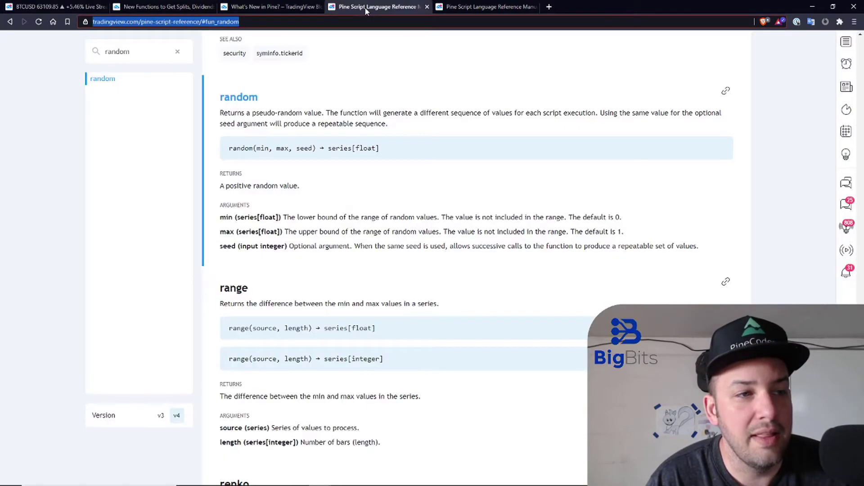
click(275, 7)
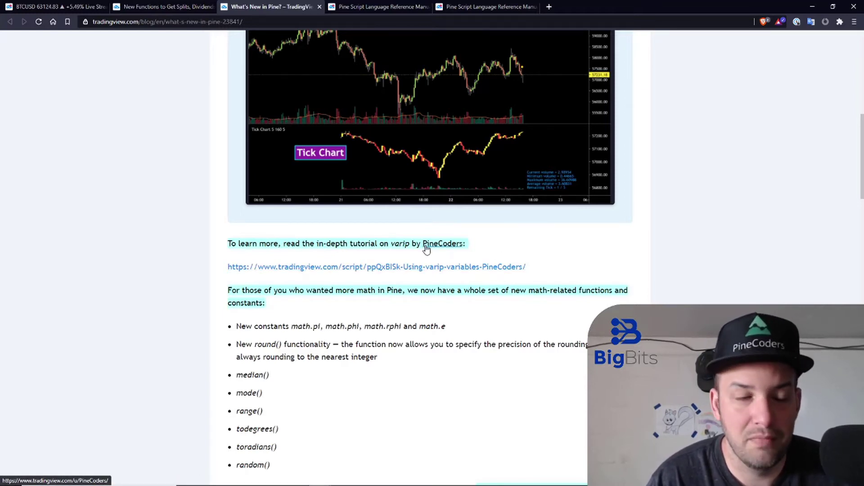
scroll(202, 204, down, 2)
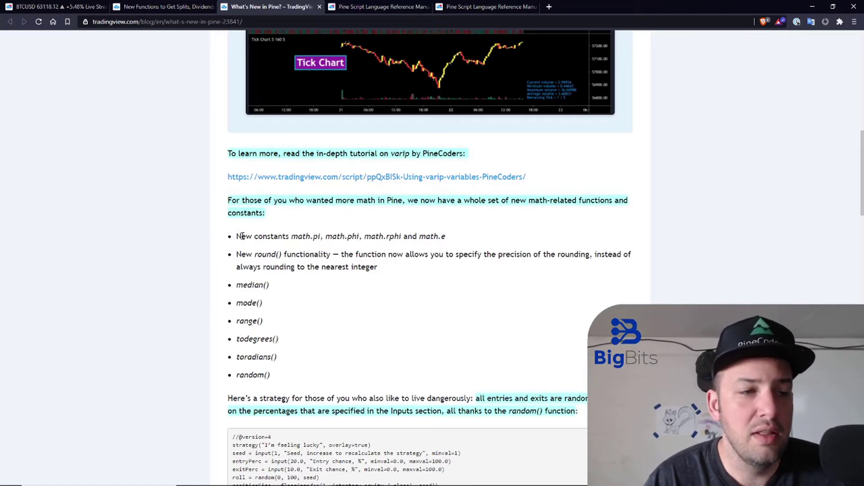
drag(242, 236, 478, 241)
click(346, 247)
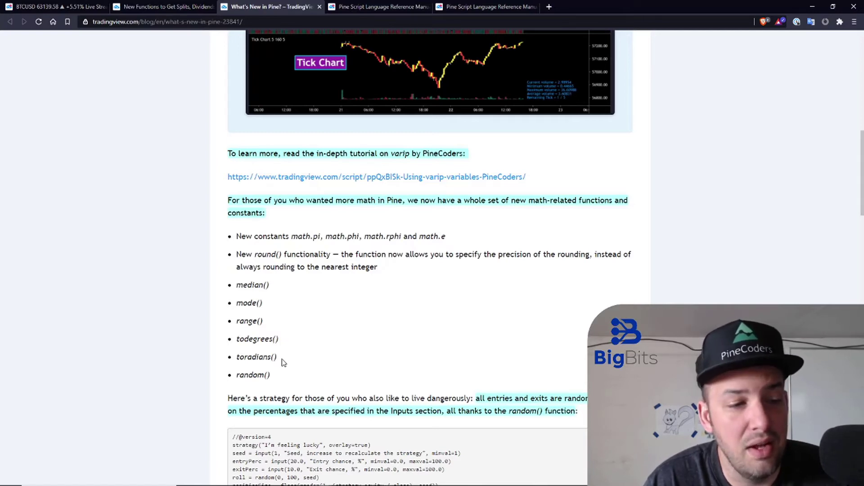
Step: Highlight random() in the post, read its Pine reference entry, then go back to the BTCUSD chart
drag(278, 377, 241, 377)
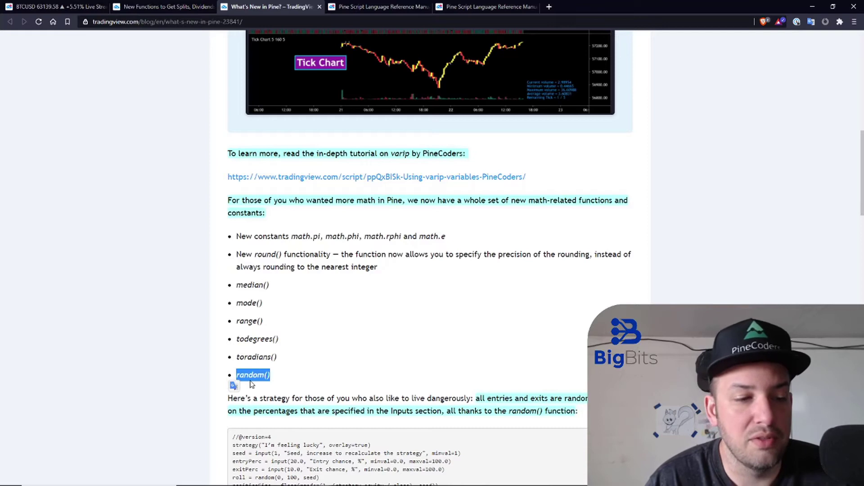
click(267, 373)
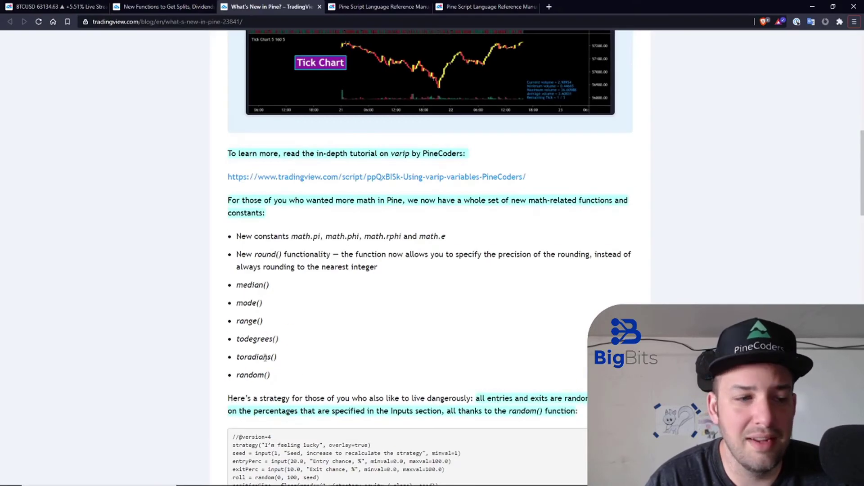
mouse_move(378, 6)
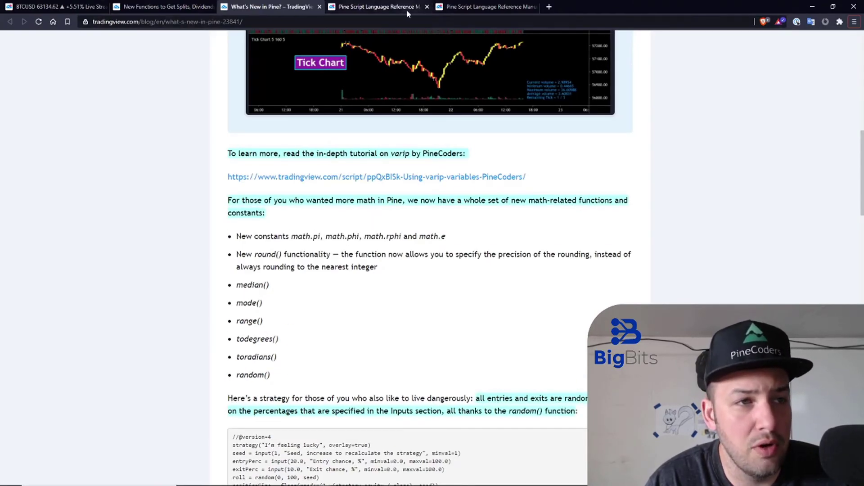
click(375, 9)
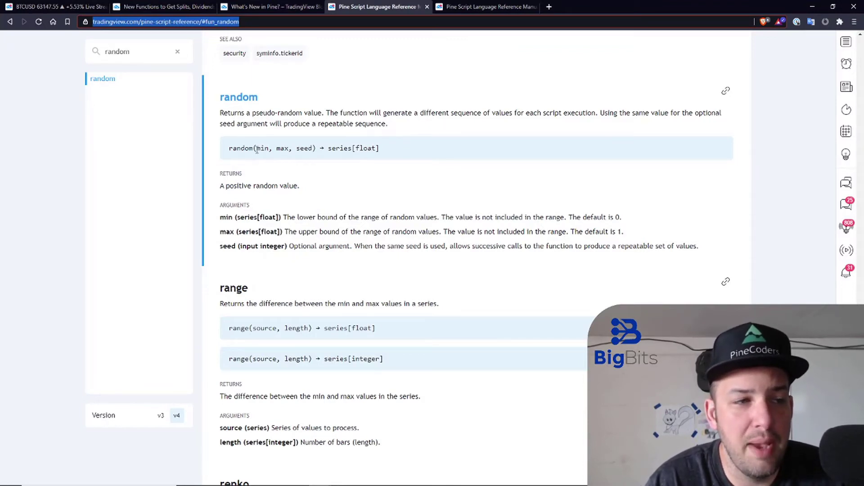
drag(257, 150, 288, 149)
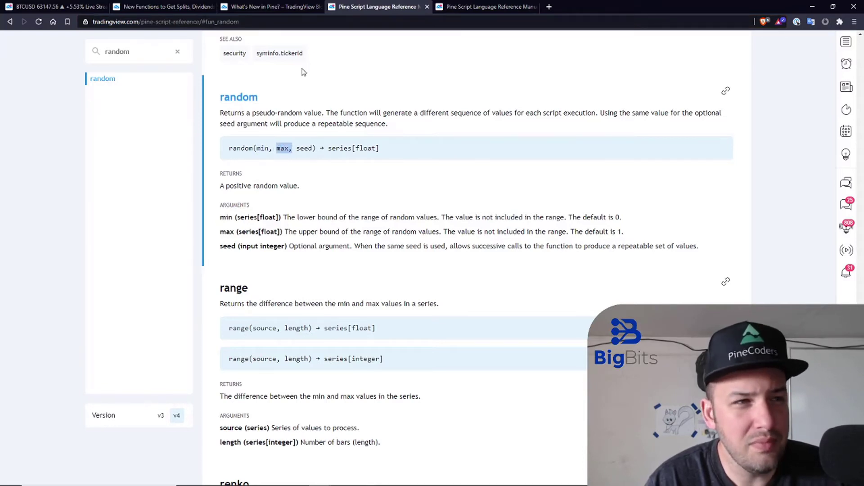
click(58, 11)
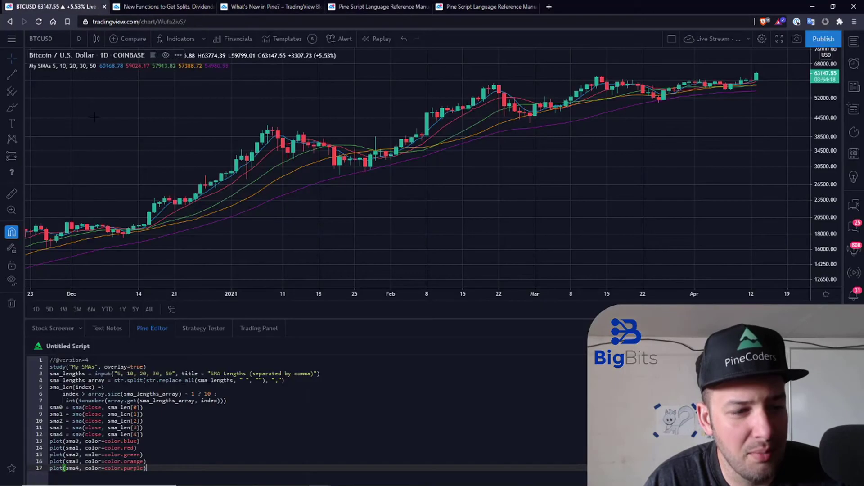
Step: Scroll the What's New in Pine post to the random() strategy and highlight its 100 and seed arguments
click(252, 7)
scroll(337, 253, down, 4)
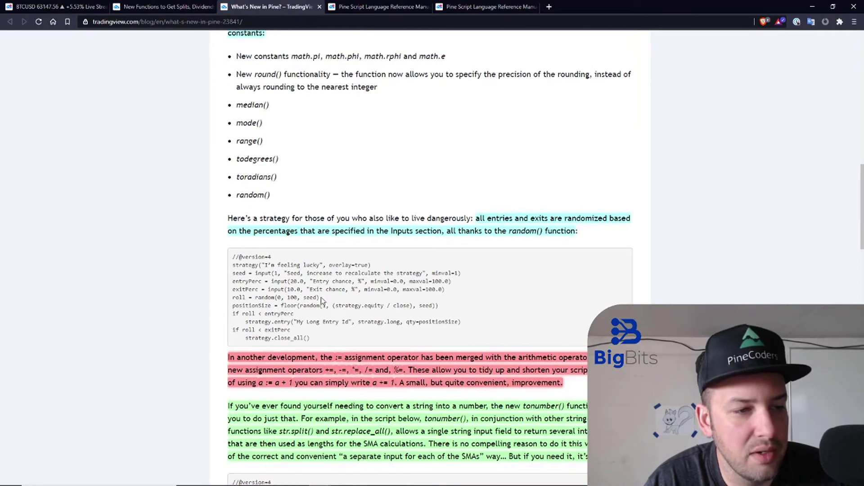
drag(321, 298, 253, 297)
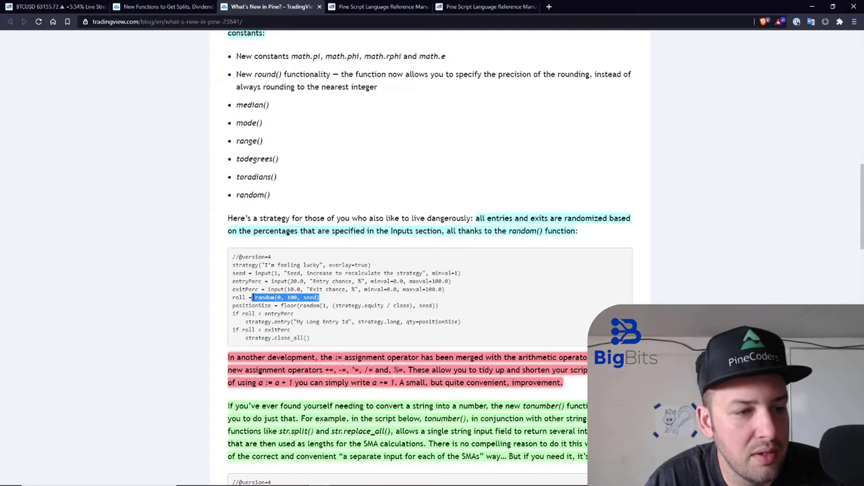
click(280, 299)
double_click(288, 297)
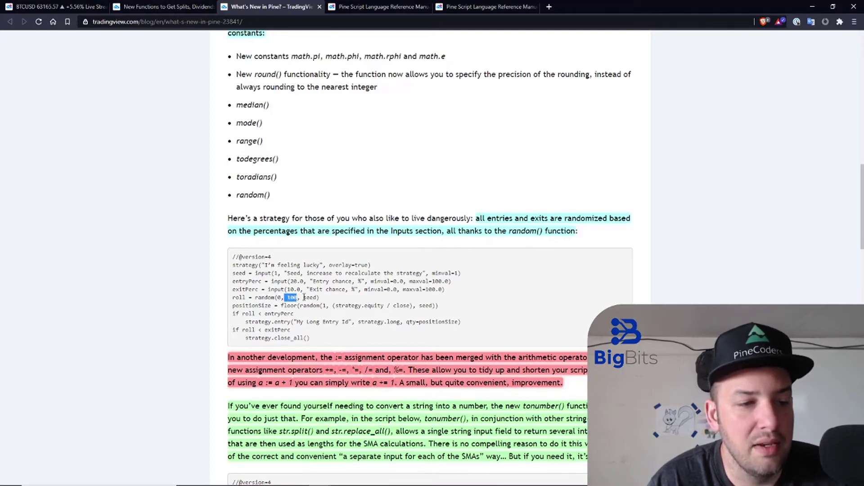
double_click(310, 298)
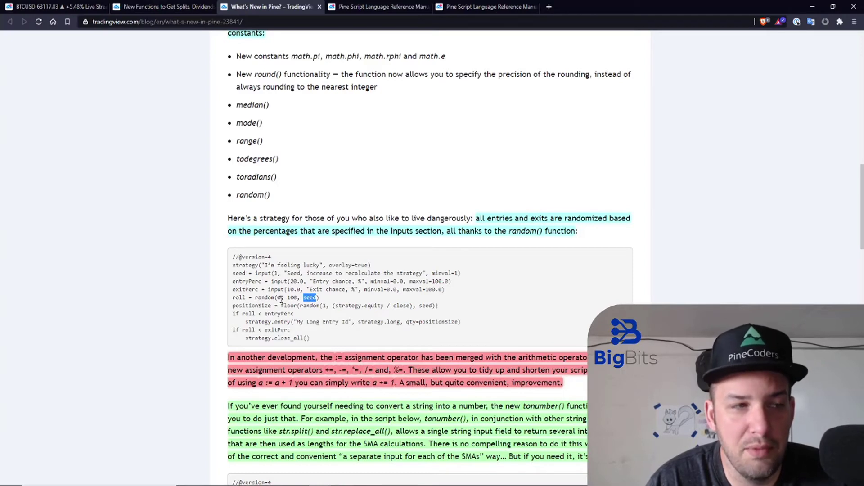
click(373, 7)
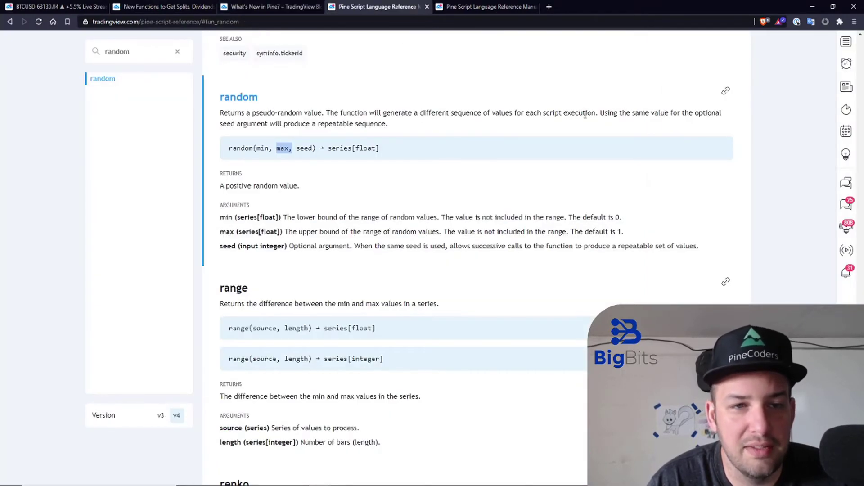
drag(596, 111, 676, 130)
click(554, 133)
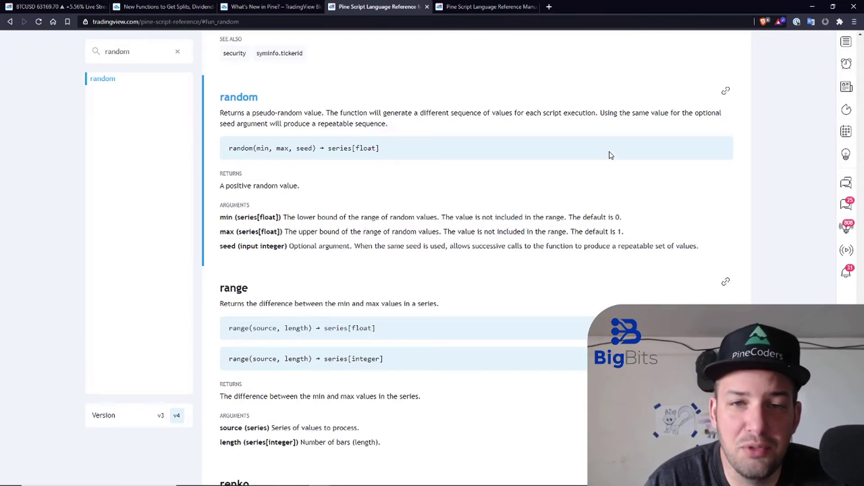
drag(681, 113, 660, 128)
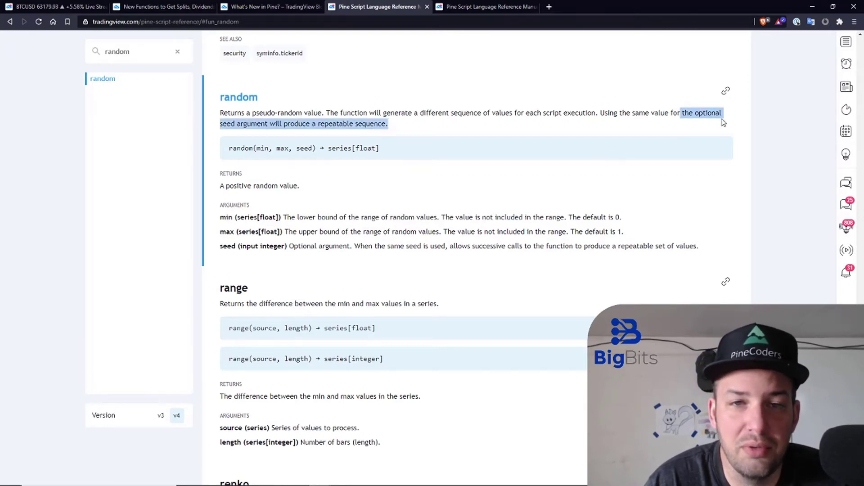
click(270, 7)
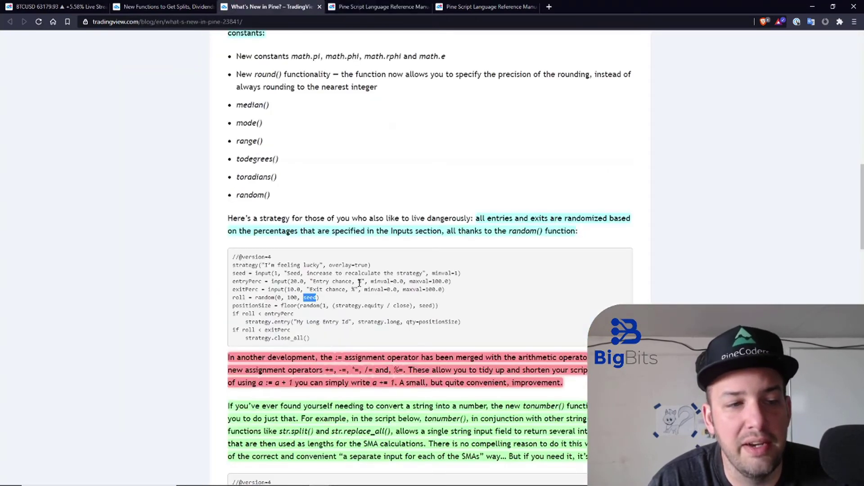
click(316, 297)
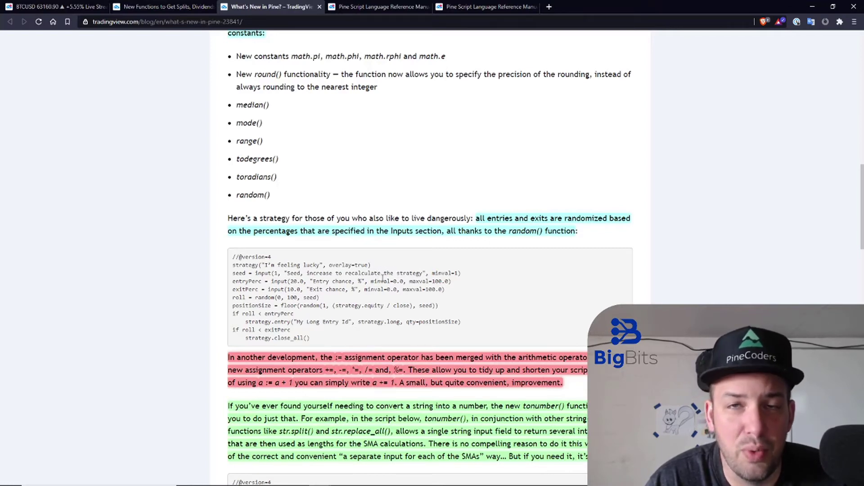
Step: Scroll to the paragraph on the new assignment operators and highlight += to point it out
scroll(222, 280, down, 3)
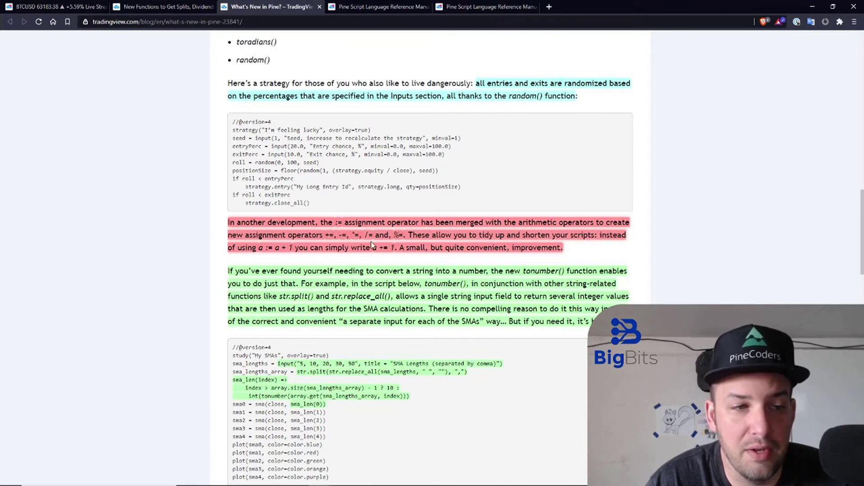
drag(326, 235, 333, 235)
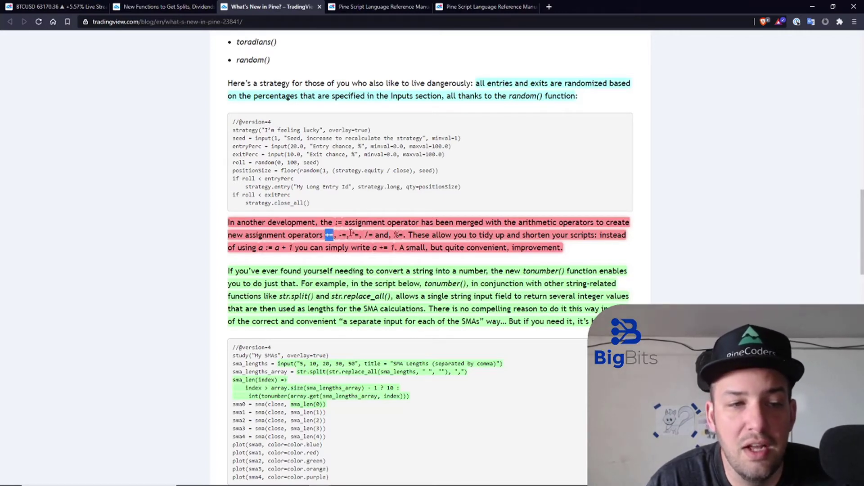
click(378, 247)
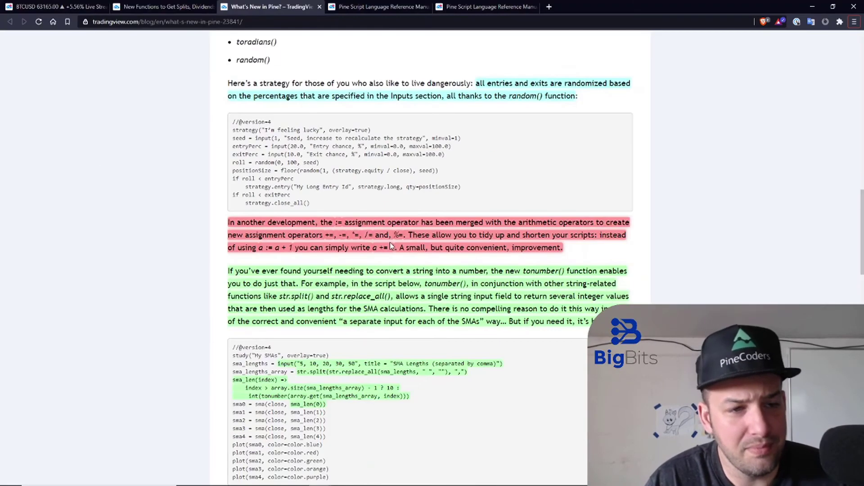
Step: Point out the sma0 line in the tonumber() SMA example, then go back to the BTCUSD chart
scroll(342, 266, down, 1)
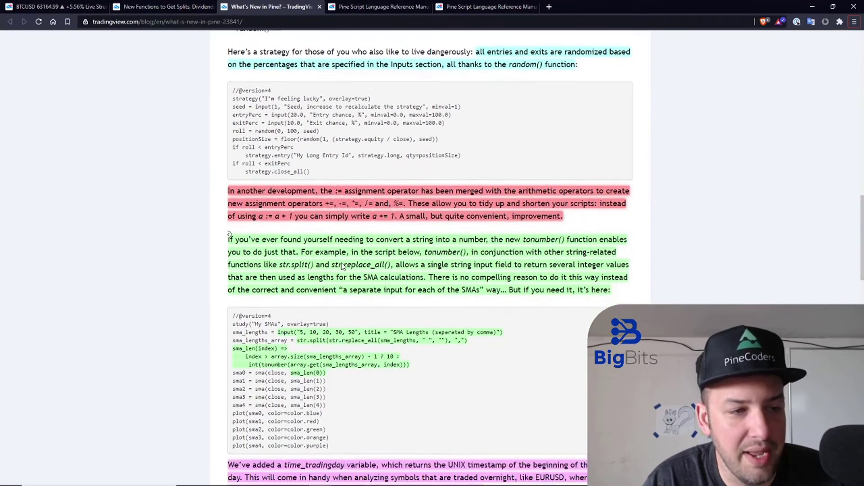
scroll(341, 266, down, 2)
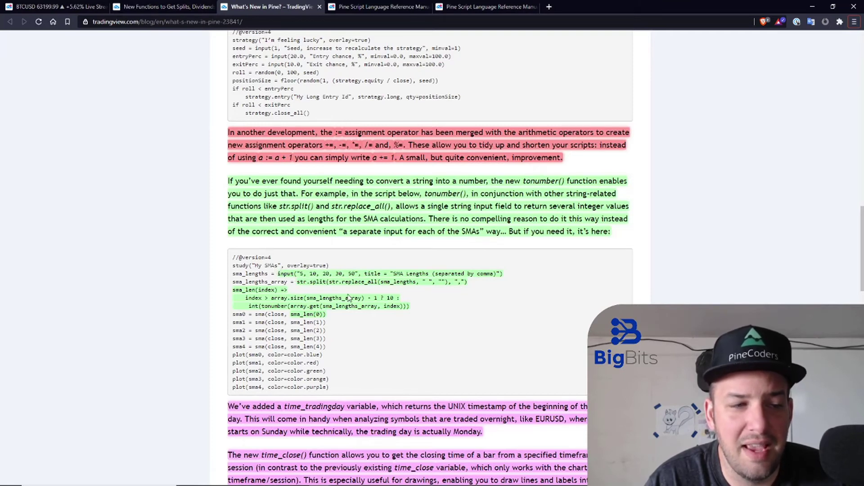
click(290, 314)
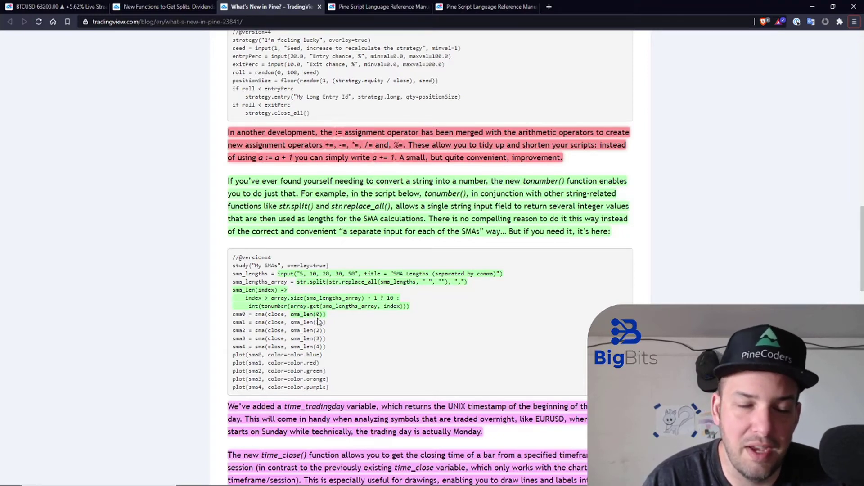
click(58, 6)
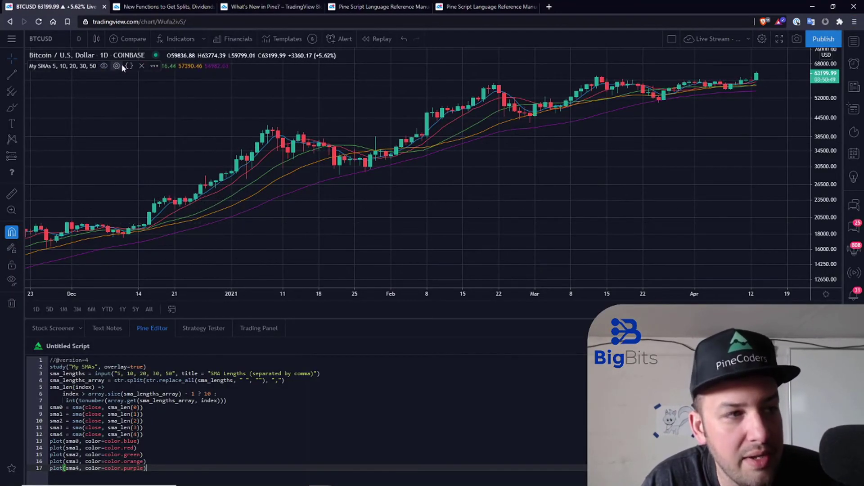
Step: Try 15 as the first My SMAs length by prepending 1 to SMA Lengths
click(117, 65)
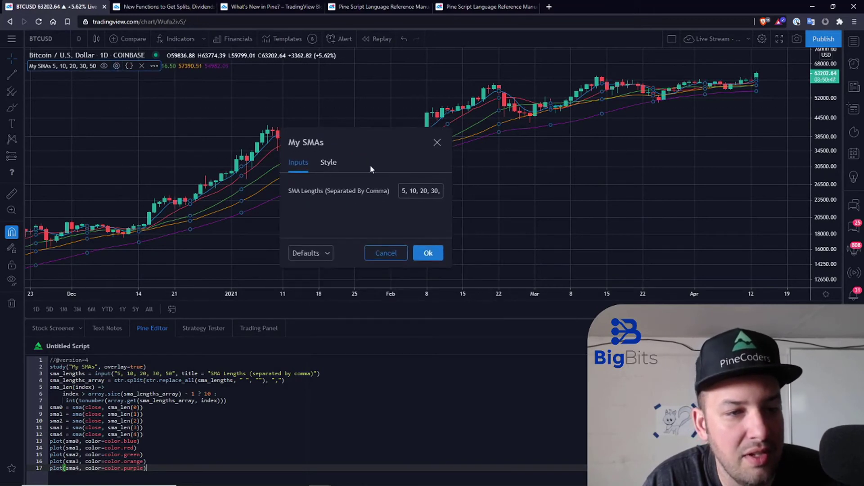
click(421, 191)
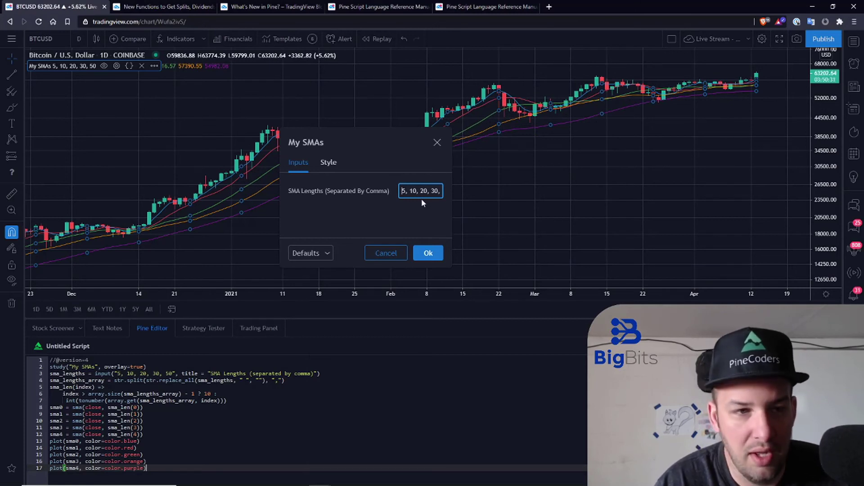
text(1)
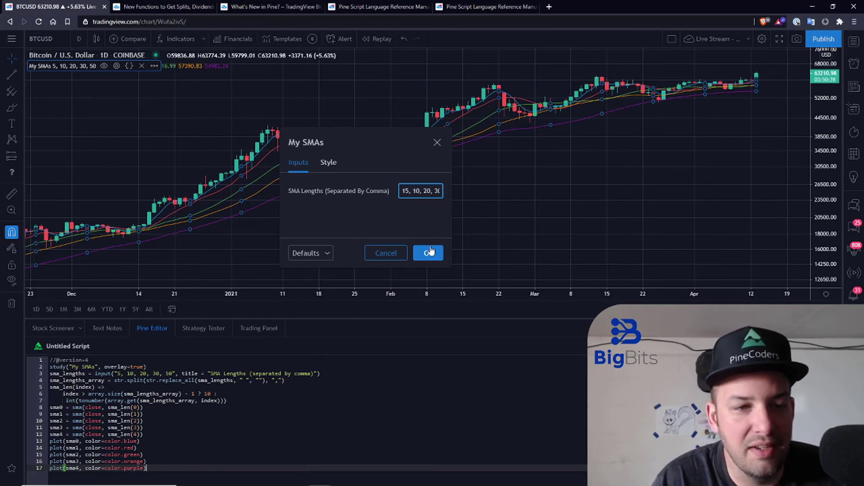
click(428, 253)
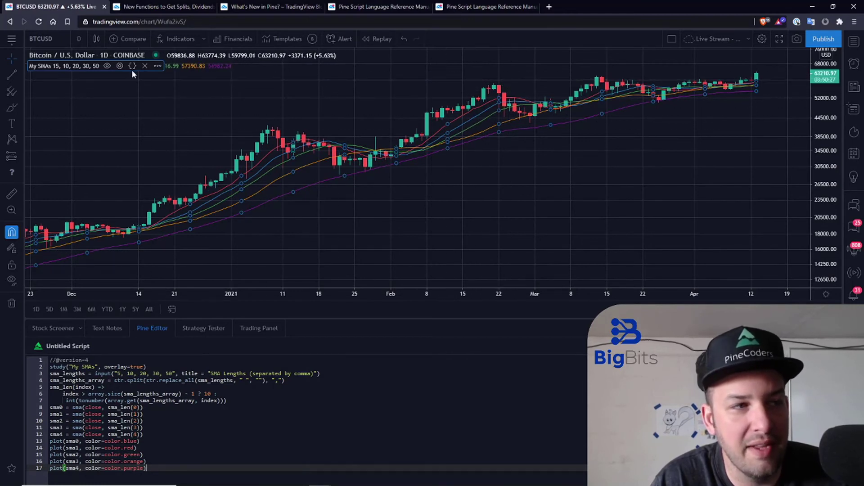
Step: Restore SMA Lengths to 5, 10, 20, 30, 50 by deleting the added 1
click(119, 65)
click(478, 252)
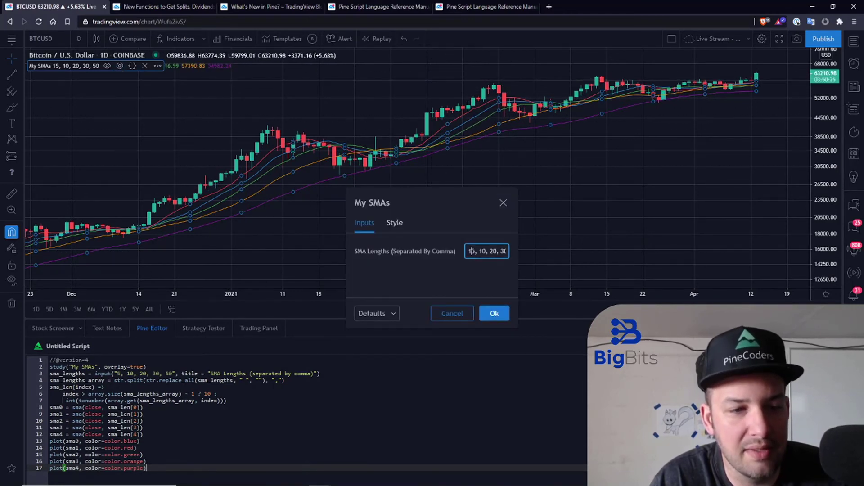
key(Delete)
click(494, 313)
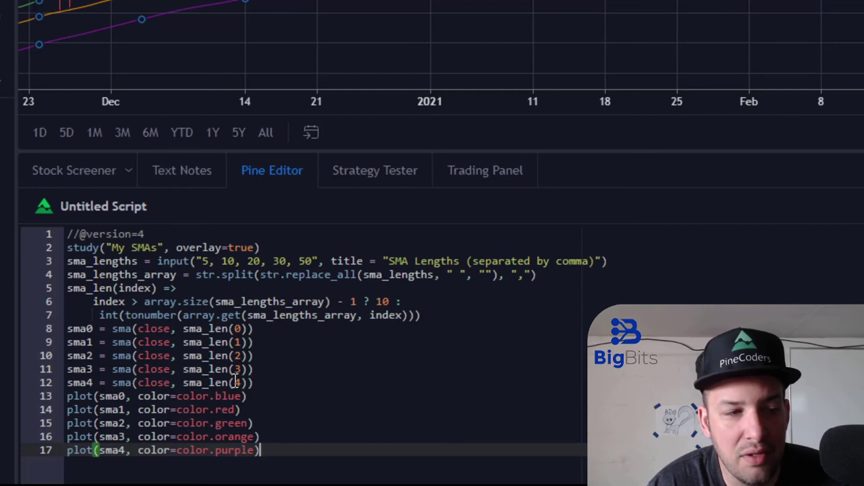
click(236, 381)
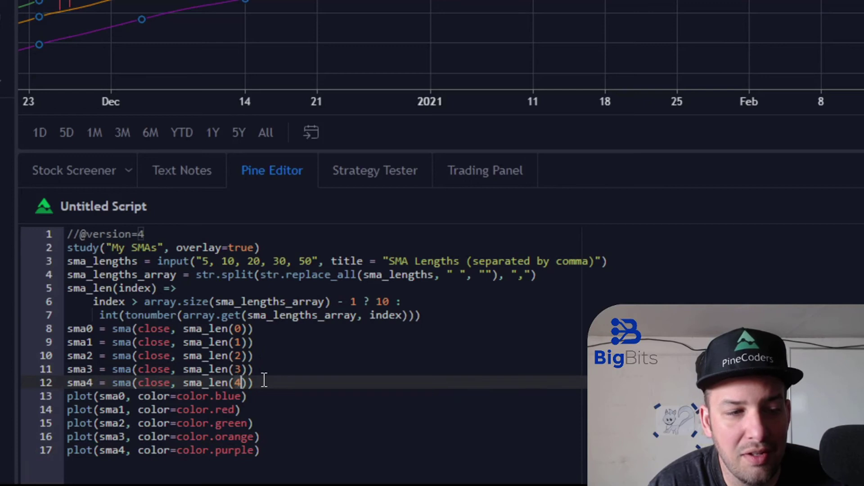
click(314, 339)
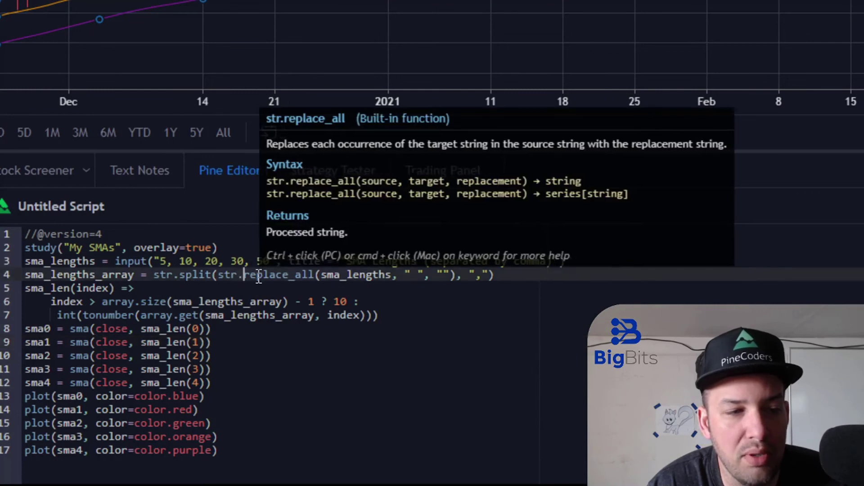
Step: Remove the spaces after the commas so the line 3 default lengths read 5,10,20,30,50
click(411, 276)
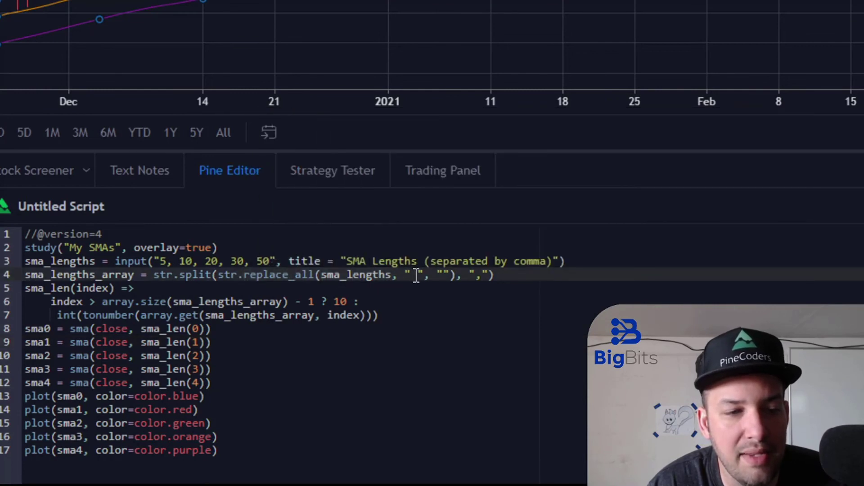
click(224, 262)
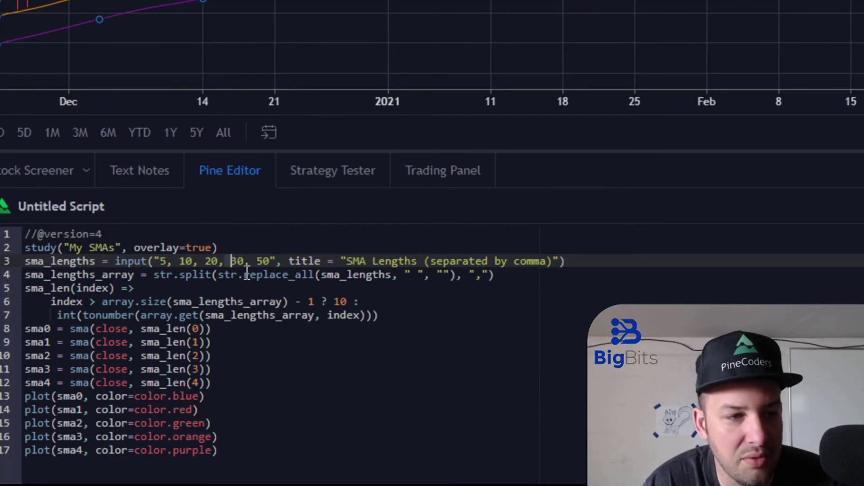
key(BackSpace)
click(250, 261)
key(BackSpace)
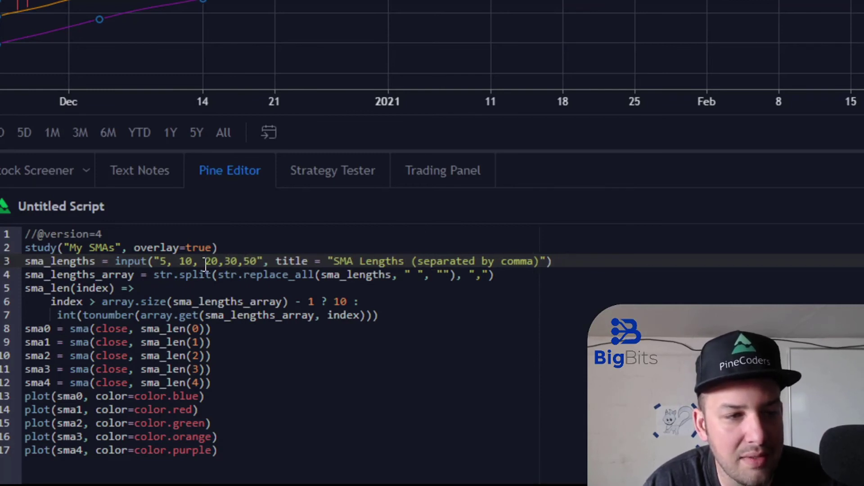
click(205, 262)
key(BackSpace)
click(179, 261)
key(BackSpace)
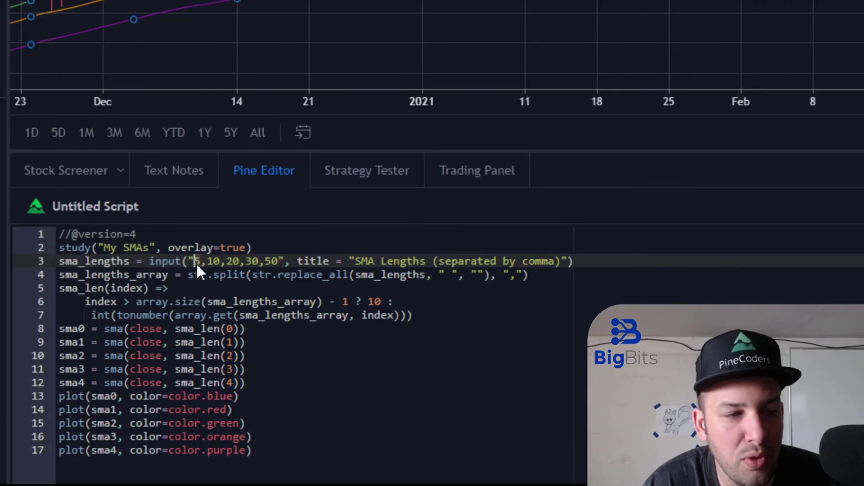
click(221, 261)
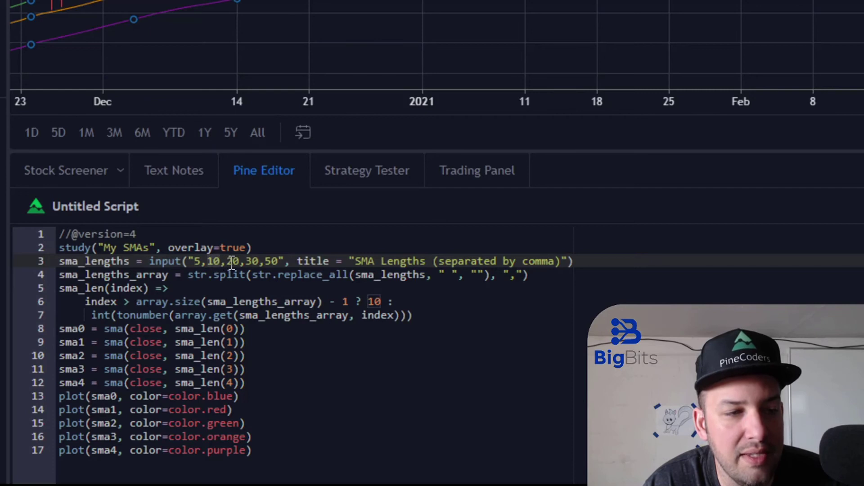
click(240, 261)
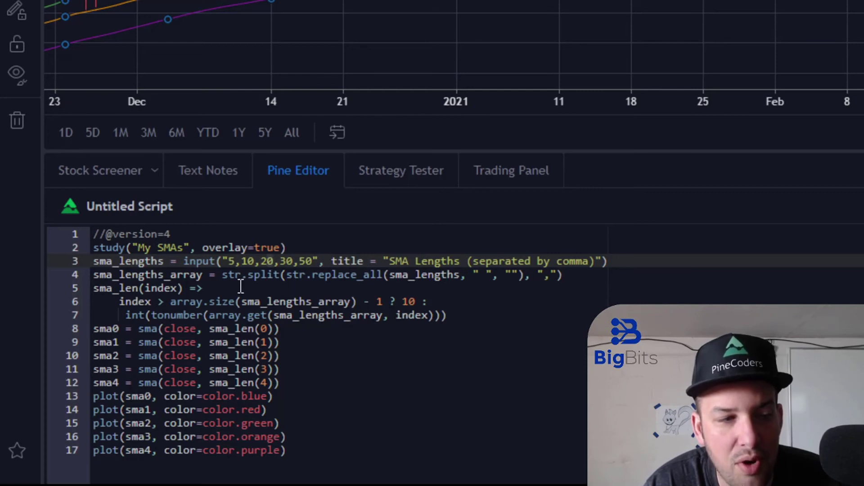
click(264, 330)
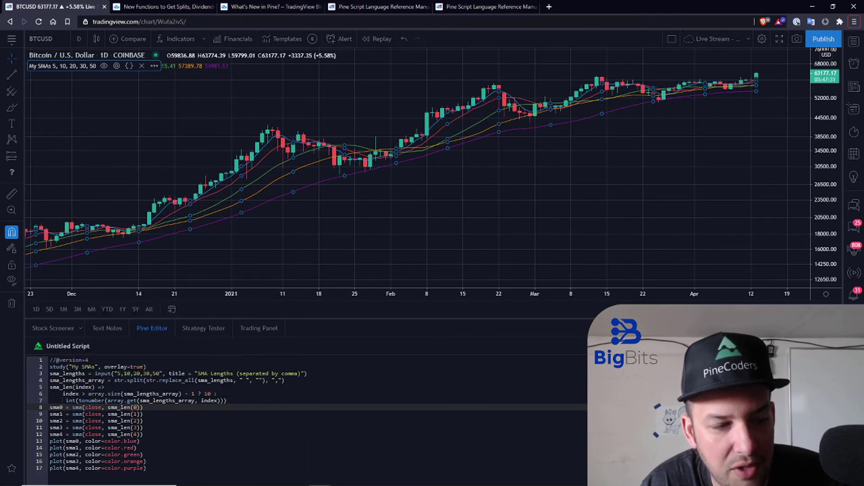
Step: Highlight the array lookup on line 7, then switch to the Pine reference entry for varip
click(85, 401)
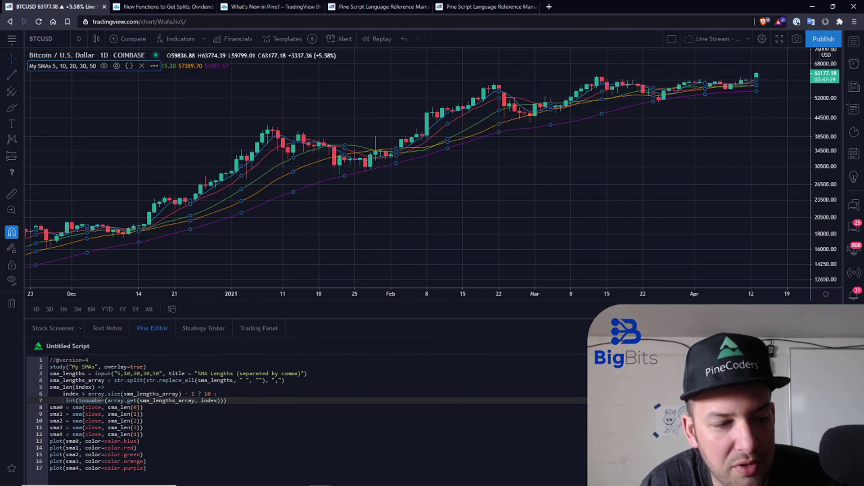
drag(103, 401, 217, 401)
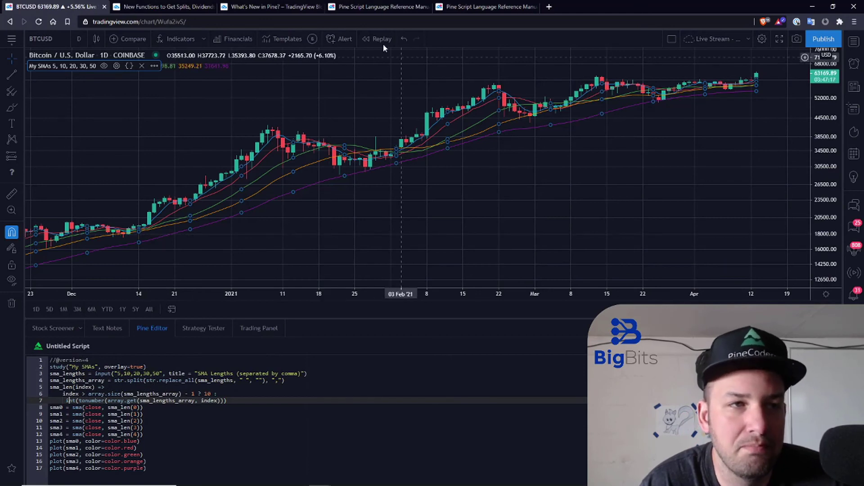
click(484, 6)
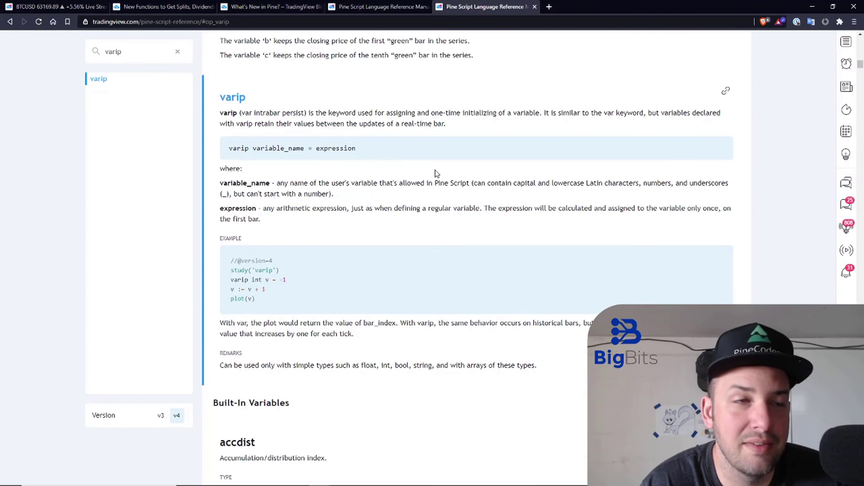
Step: Return to the What's New in Pine? post and highlight 'UNIX timestamp' in the time_tradingday note
click(276, 10)
scroll(317, 190, down, 3)
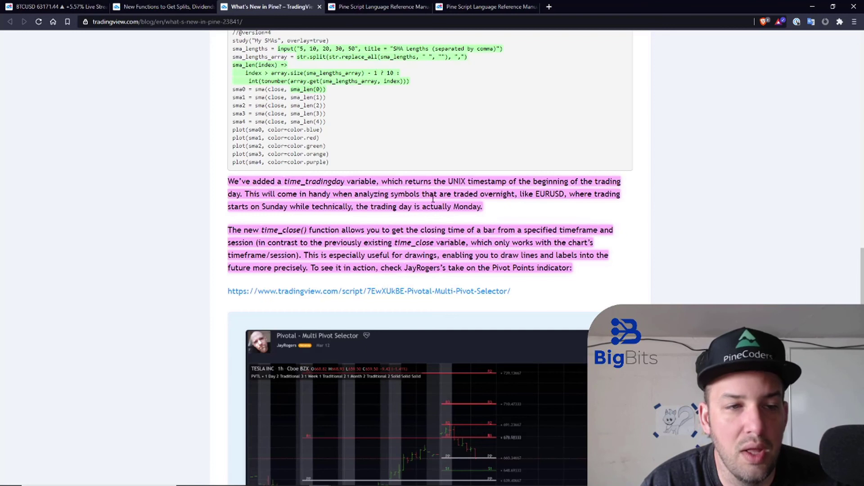
drag(447, 181, 513, 181)
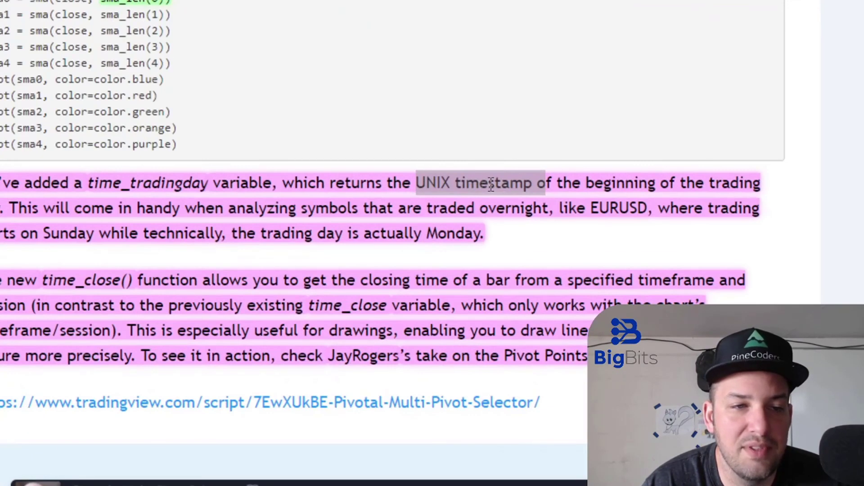
click(474, 194)
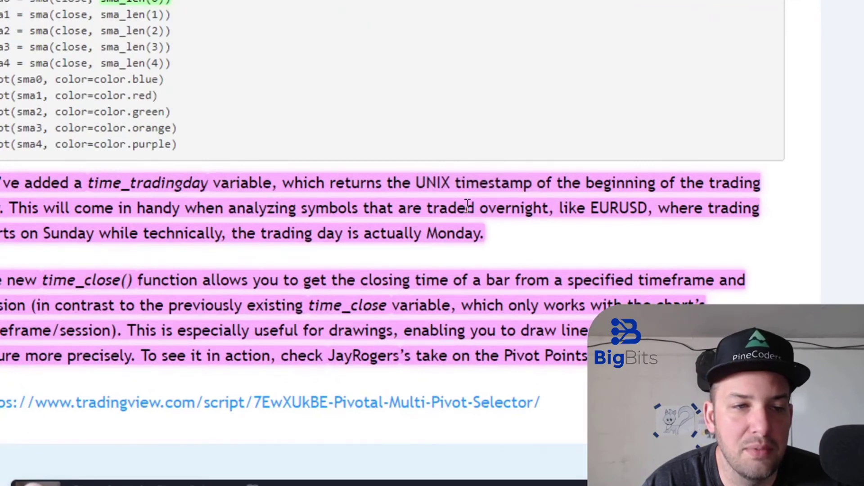
Step: Scroll down the post to the format.percent section with the Aroon example
scroll(480, 200, down, 2)
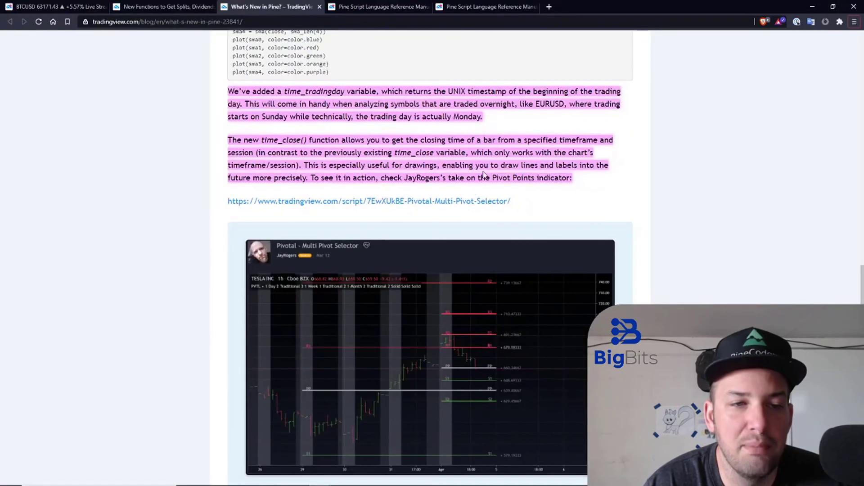
scroll(499, 167, down, 3)
scroll(624, 142, down, 1)
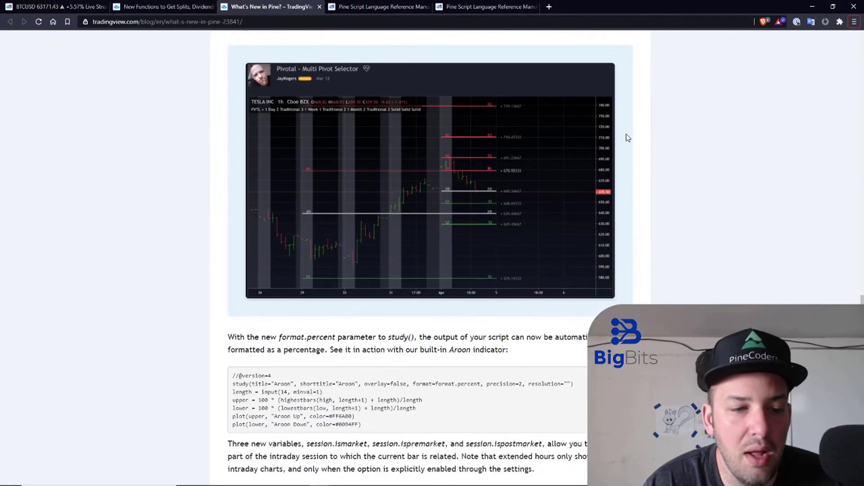
scroll(631, 135, down, 5)
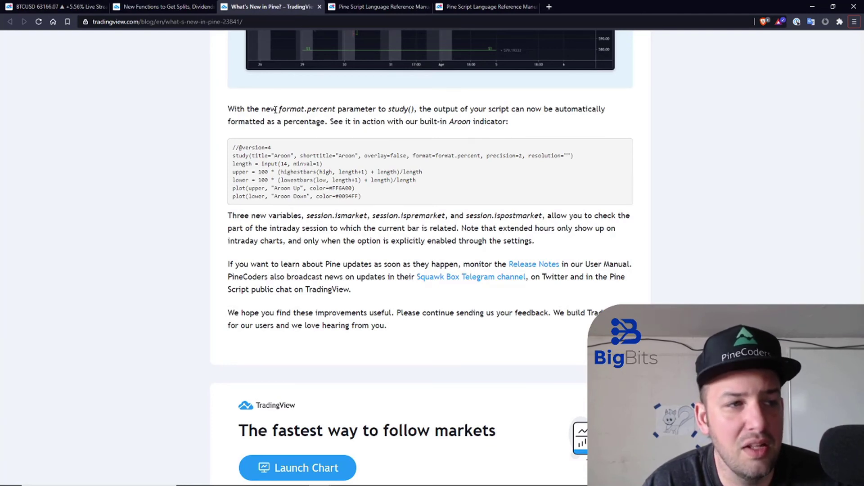
drag(279, 110, 342, 110)
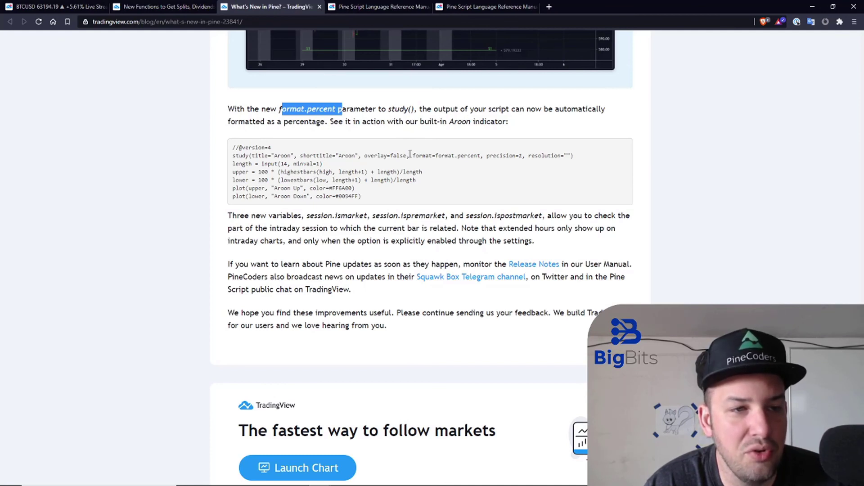
drag(413, 156, 479, 157)
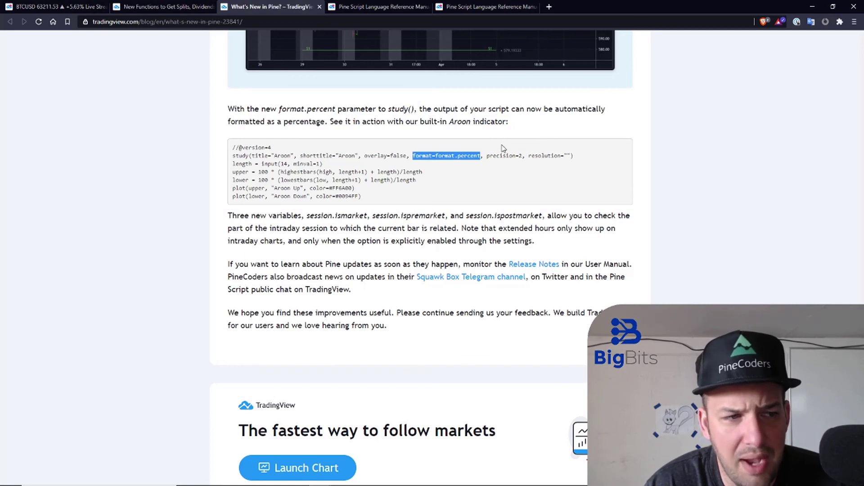
click(289, 220)
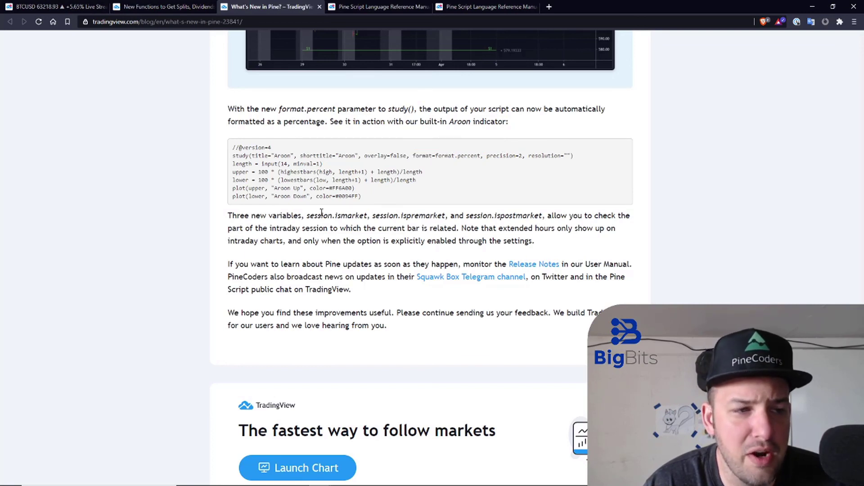
drag(313, 216, 536, 216)
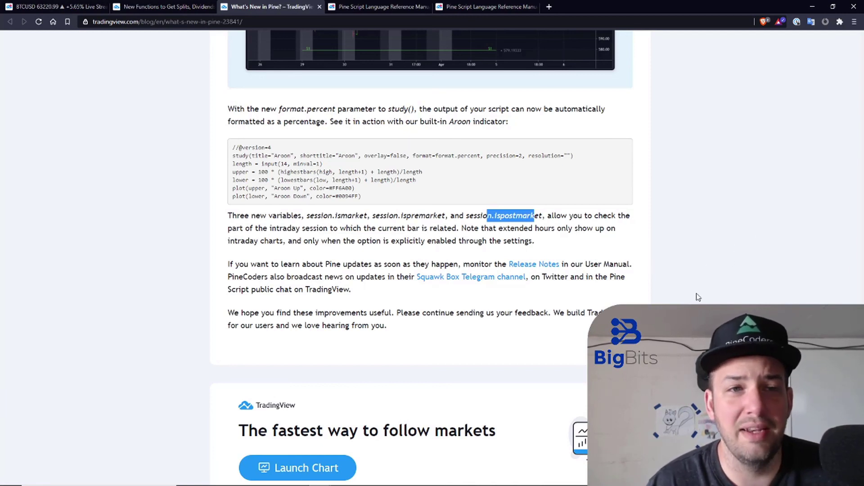
Step: Scroll back to the post's title and the varip introduction
scroll(698, 297, up, 20)
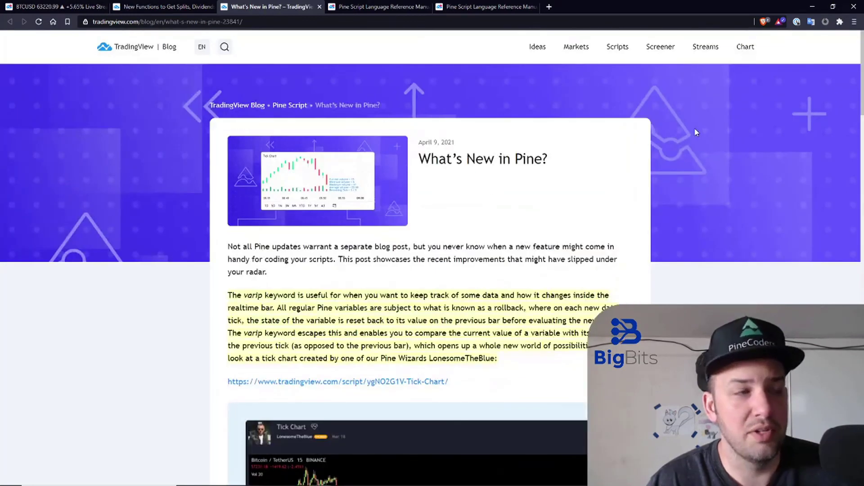